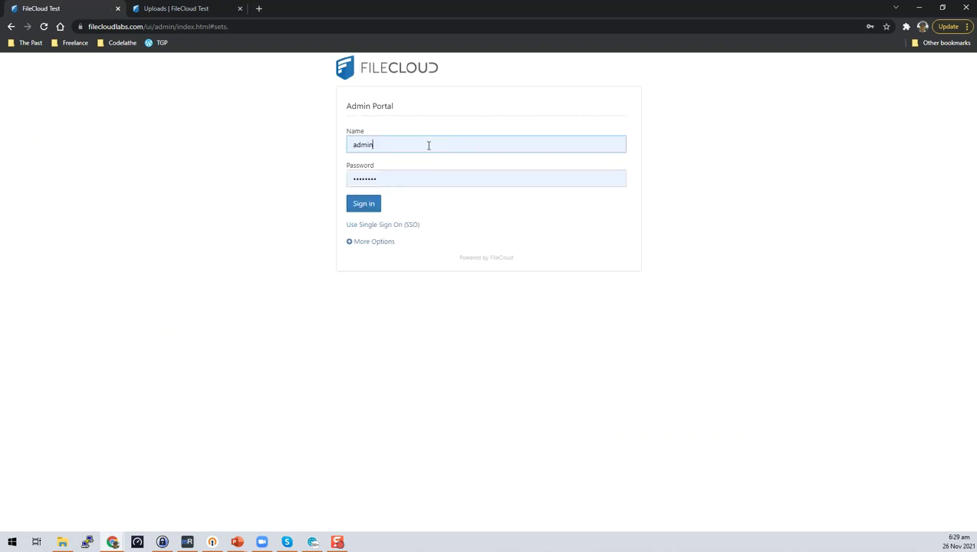
# Step: Sign in to the FileCloud admin portal with the admin account password
pyautogui.doubleClick(392, 179)
pyautogui.write('admin123')
pyautogui.press('Return')
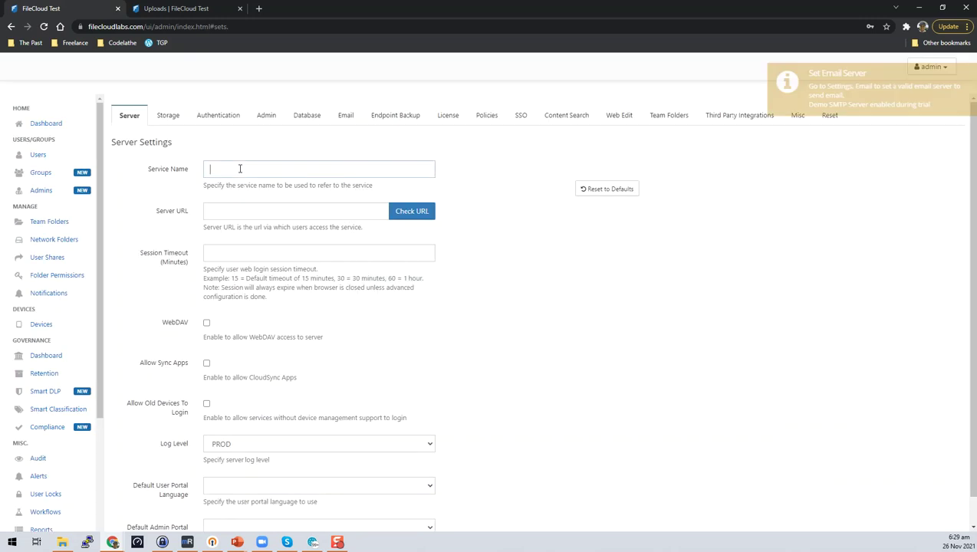
# Step: Confirm the Global Default Policy leaves Require Share Approval Workflow at NO, then return to Uploads
pyautogui.click(485, 117)
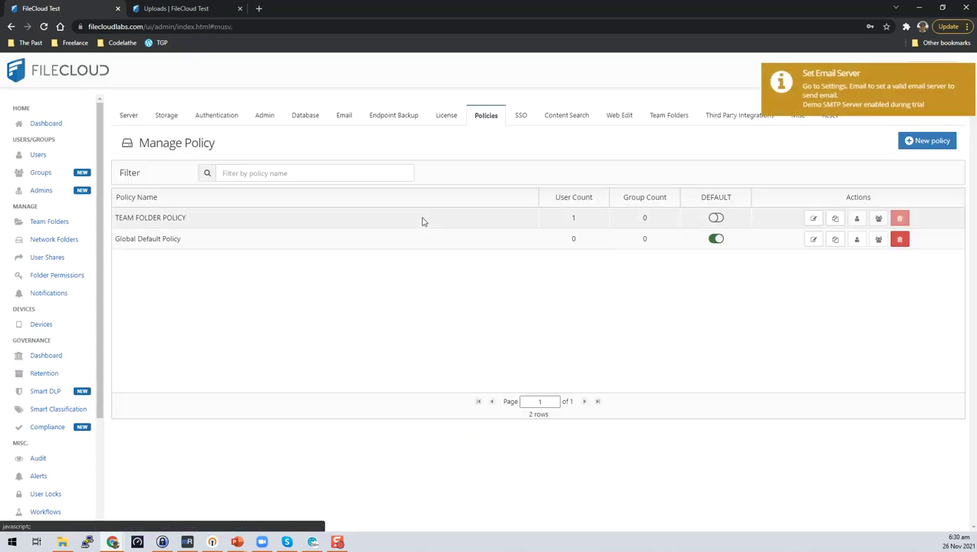
pyautogui.click(813, 240)
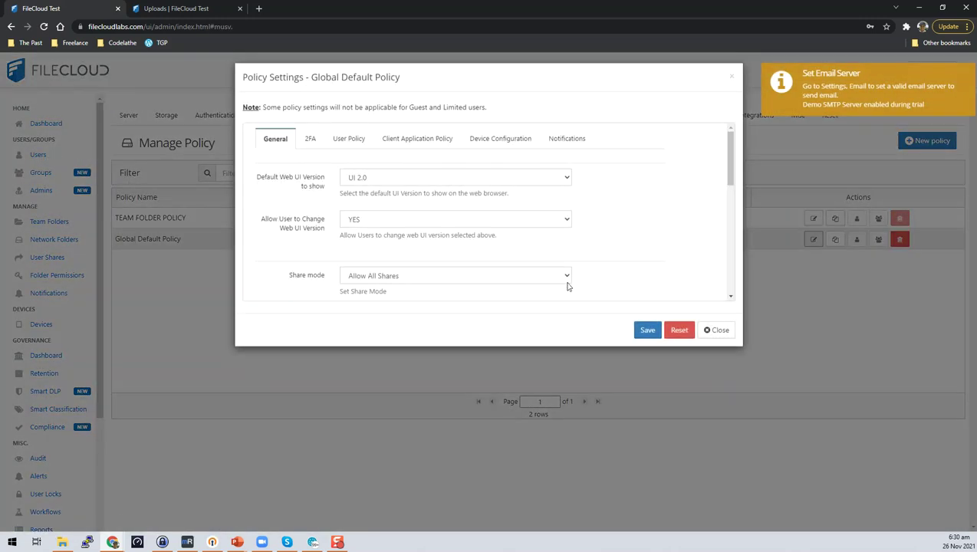
pyautogui.click(341, 149)
pyautogui.scroll(-10, 645, 207)
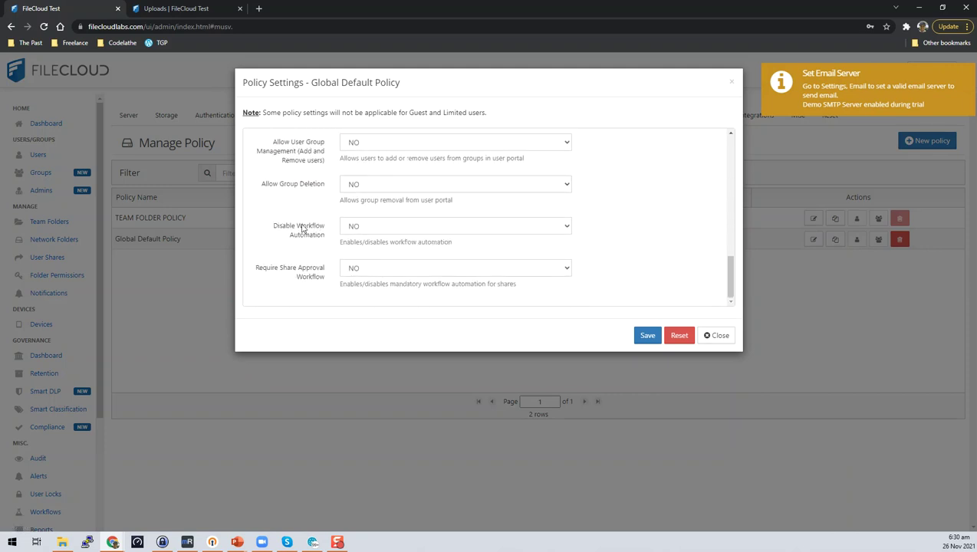
pyautogui.moveTo(252, 266); pyautogui.dragTo(323, 277)
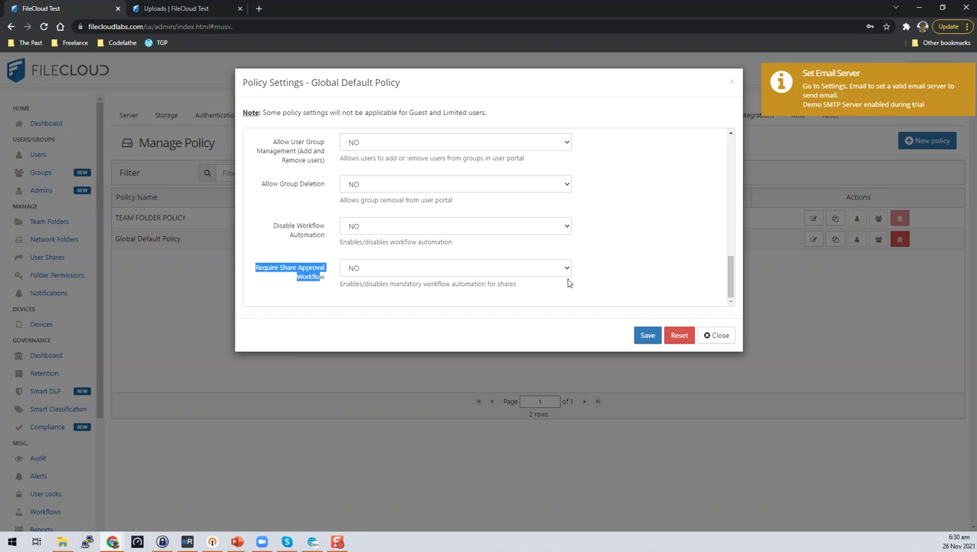
pyautogui.click(592, 274)
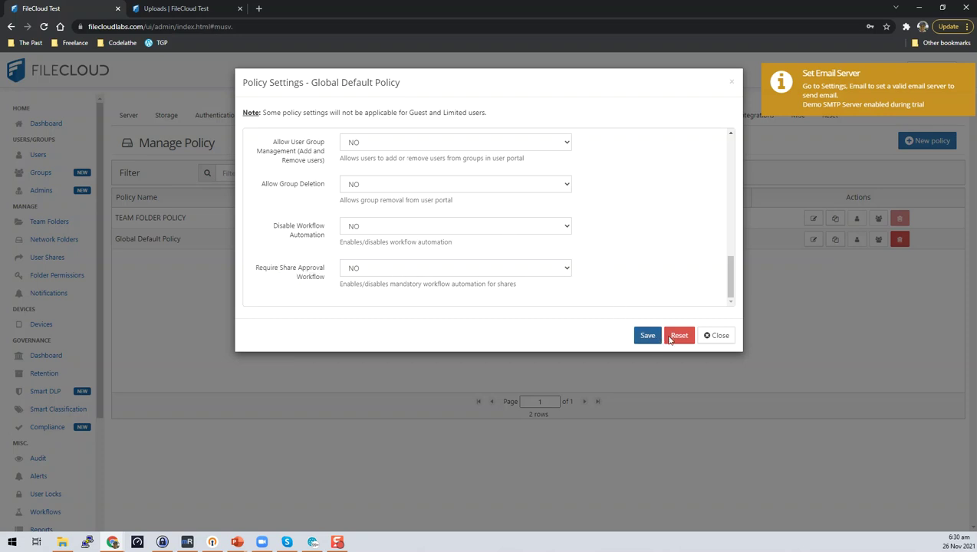
pyautogui.click(712, 335)
pyautogui.click(215, 9)
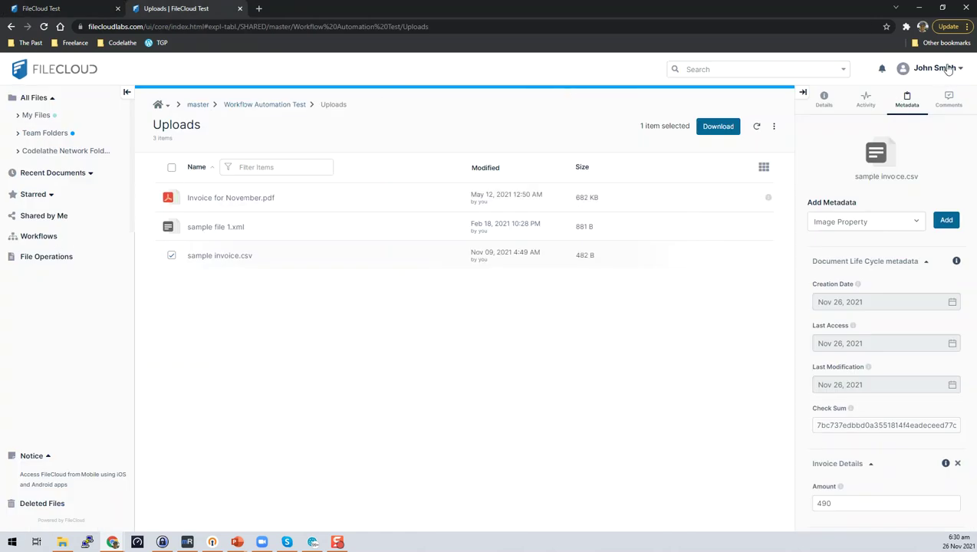
# Step: Show the Workflows list with Invoice Approval Workflow and Share Approval Workflow
pyautogui.click(39, 237)
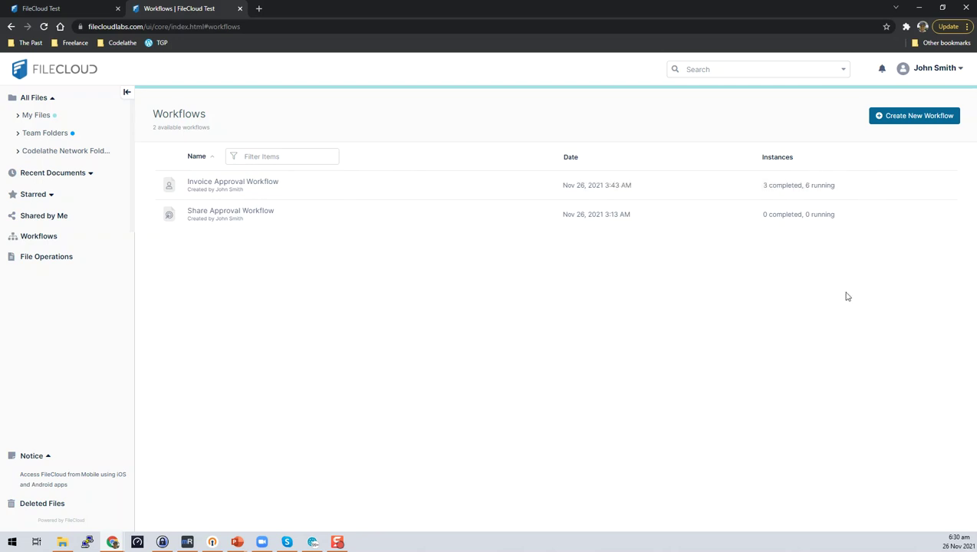
pyautogui.moveTo(261, 194)
# Step: Start a new workflow and rename it 'Name of the workflow'
pyautogui.click(915, 118)
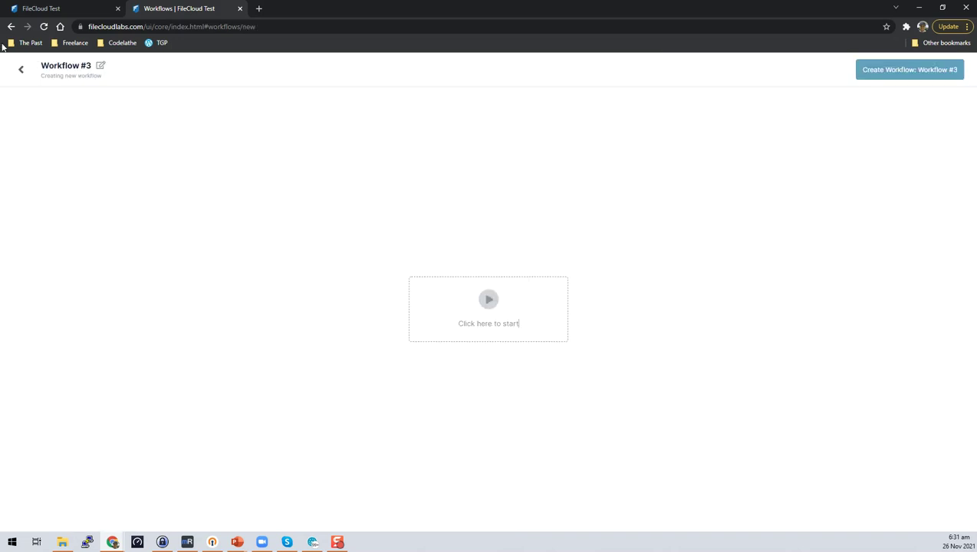
pyautogui.click(101, 65)
pyautogui.moveTo(104, 65); pyautogui.dragTo(4, 61)
pyautogui.write('Nam')
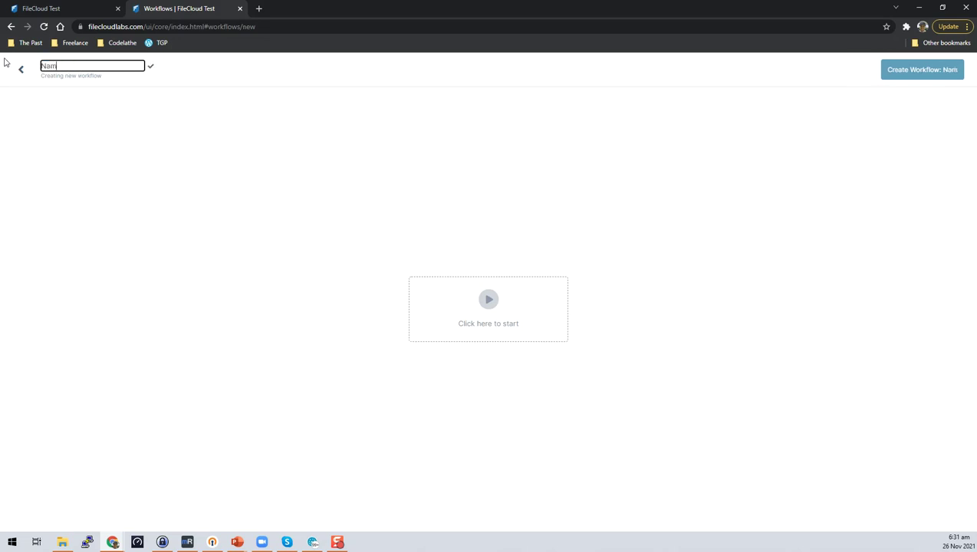
pyautogui.write('e of the workflow')
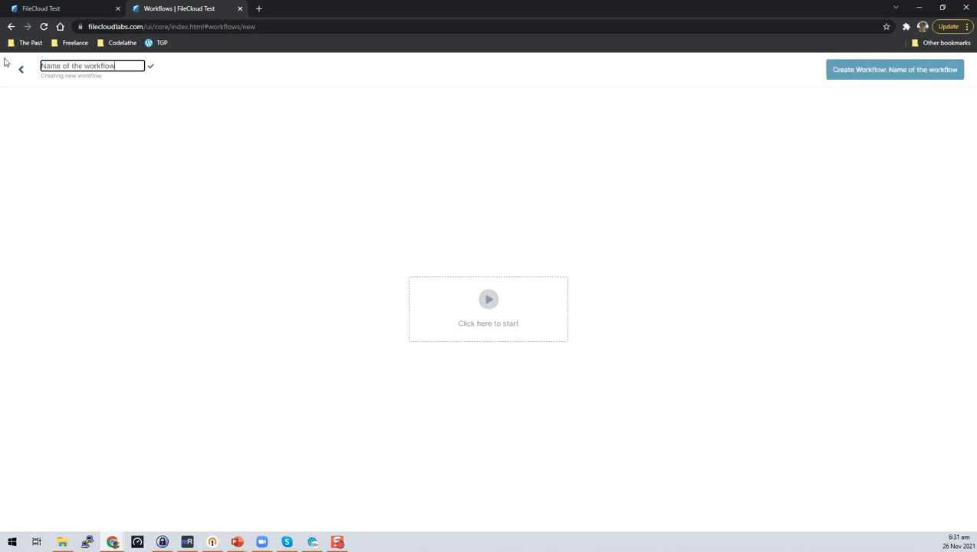
pyautogui.click(150, 67)
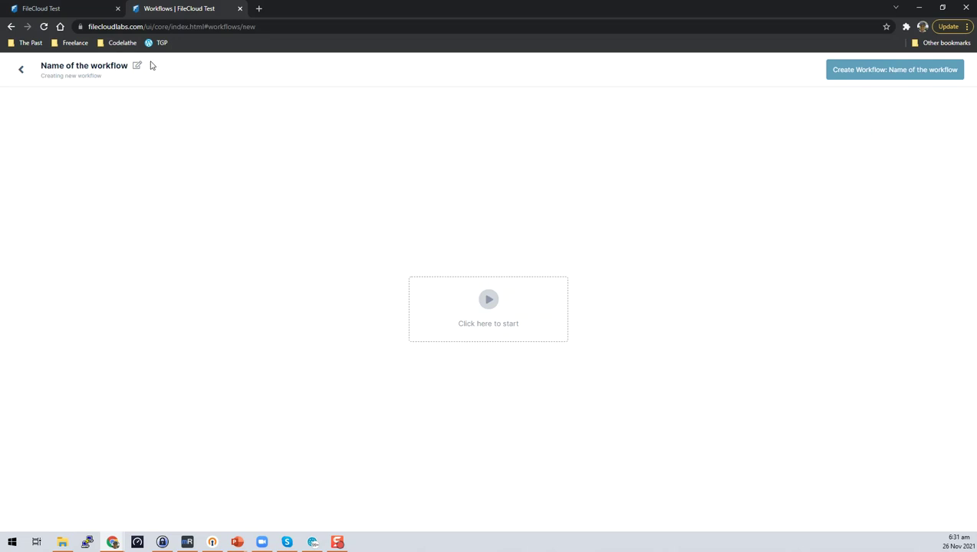
# Step: Explore the file-activity trigger and Team Folders picker, cancel both, and leave the editor
pyautogui.click(489, 300)
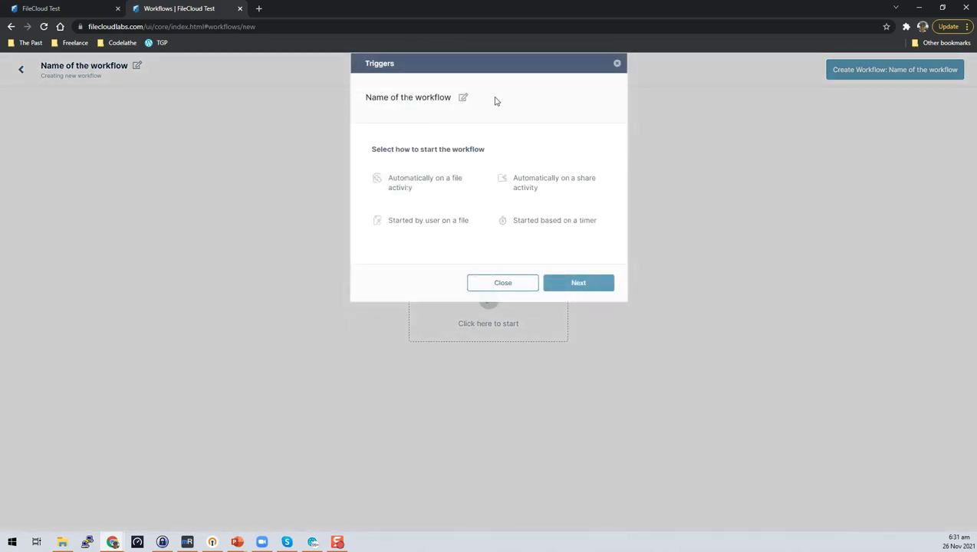
pyautogui.click(426, 191)
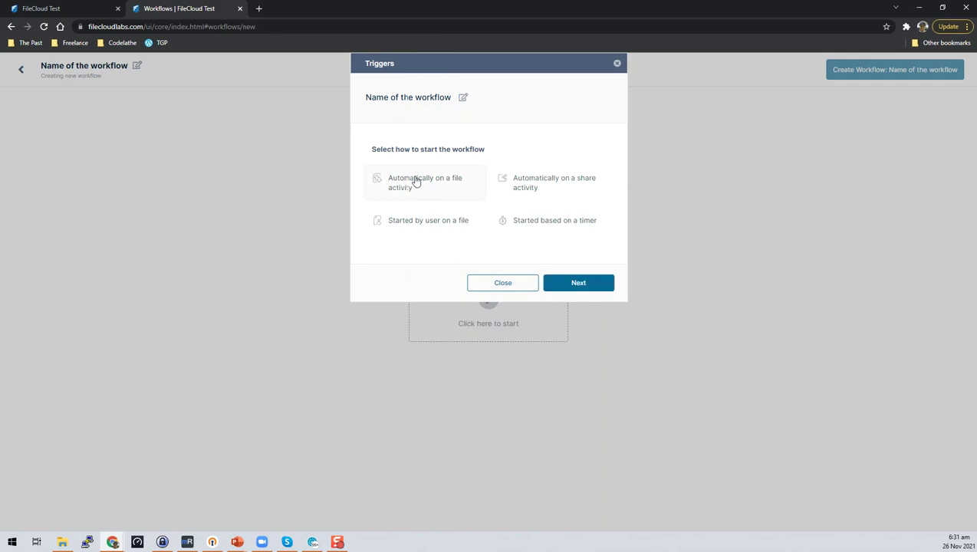
pyautogui.click(583, 285)
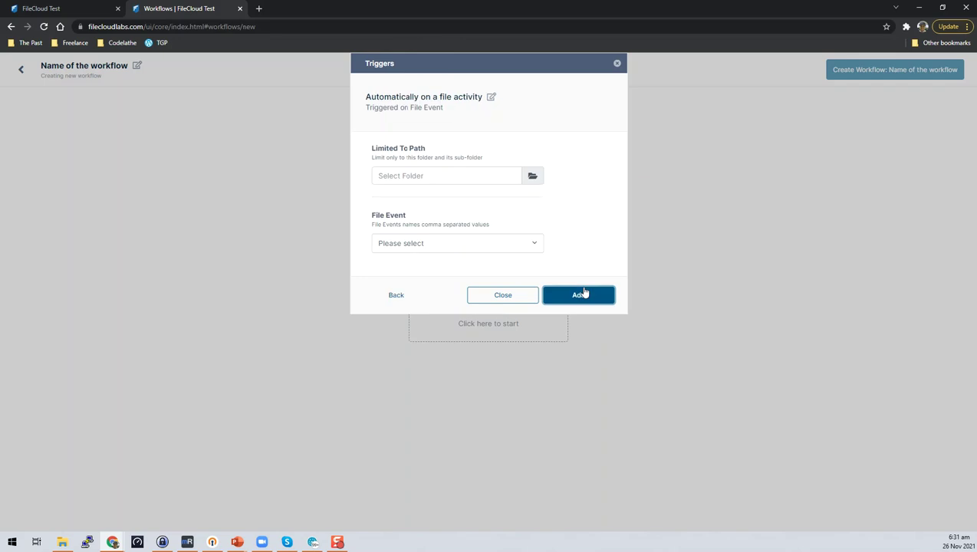
pyautogui.click(521, 243)
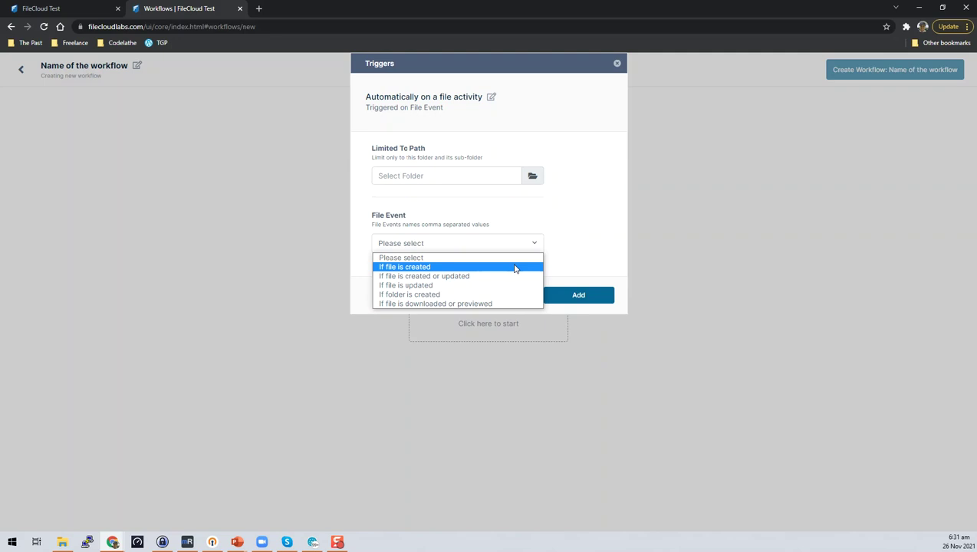
pyautogui.click(532, 177)
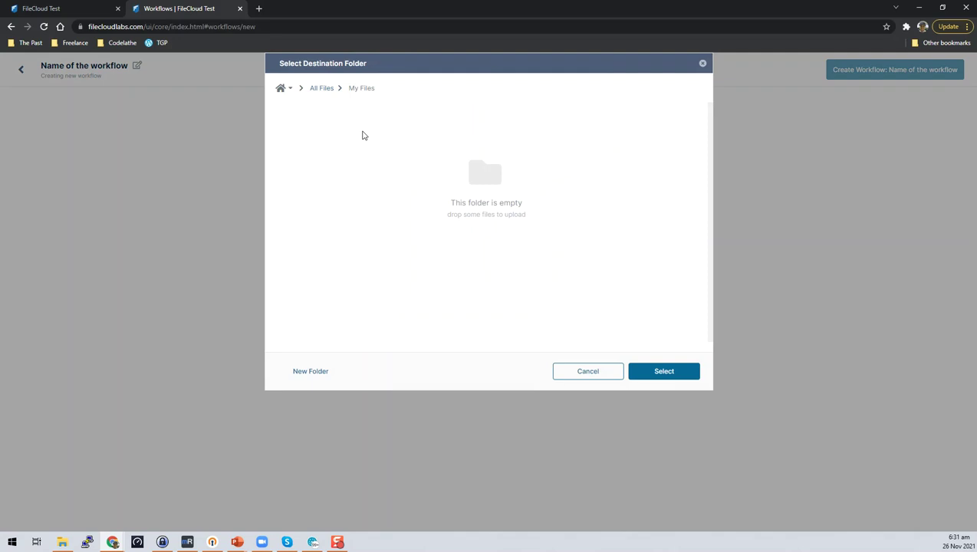
pyautogui.click(325, 93)
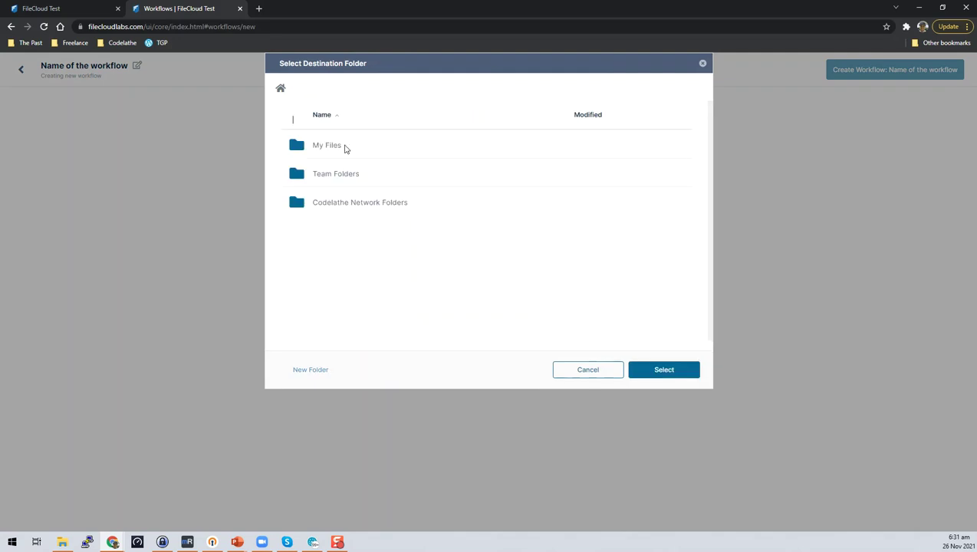
pyautogui.click(331, 176)
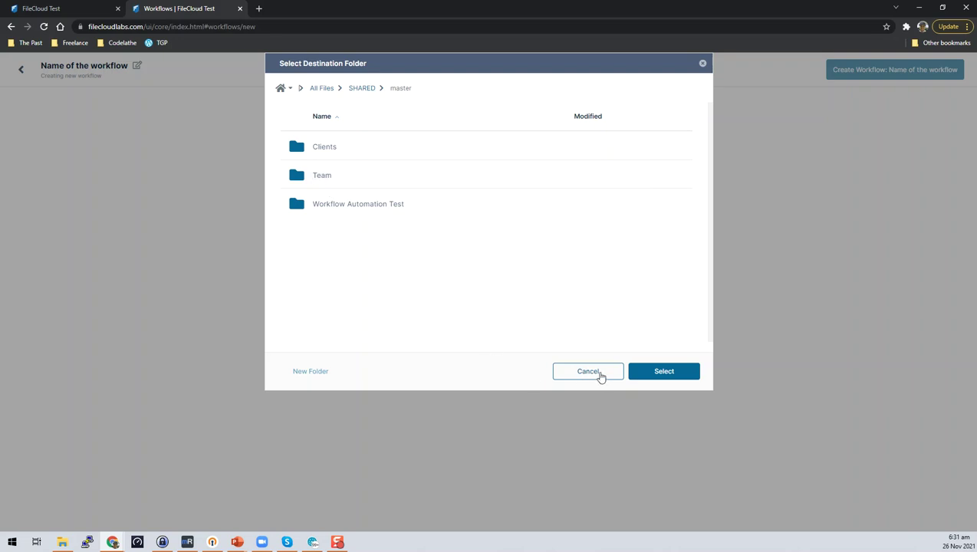
pyautogui.click(598, 376)
pyautogui.click(515, 297)
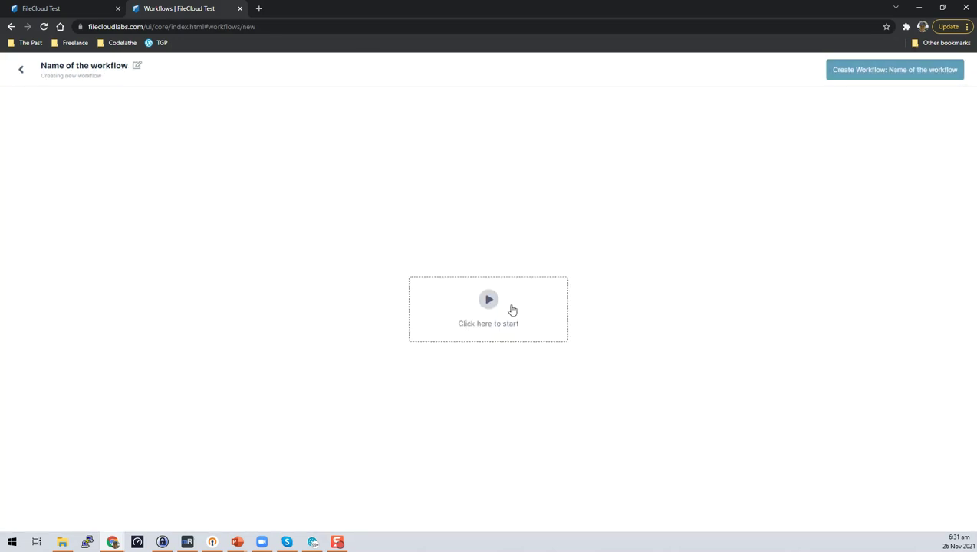
pyautogui.click(481, 311)
pyautogui.click(507, 300)
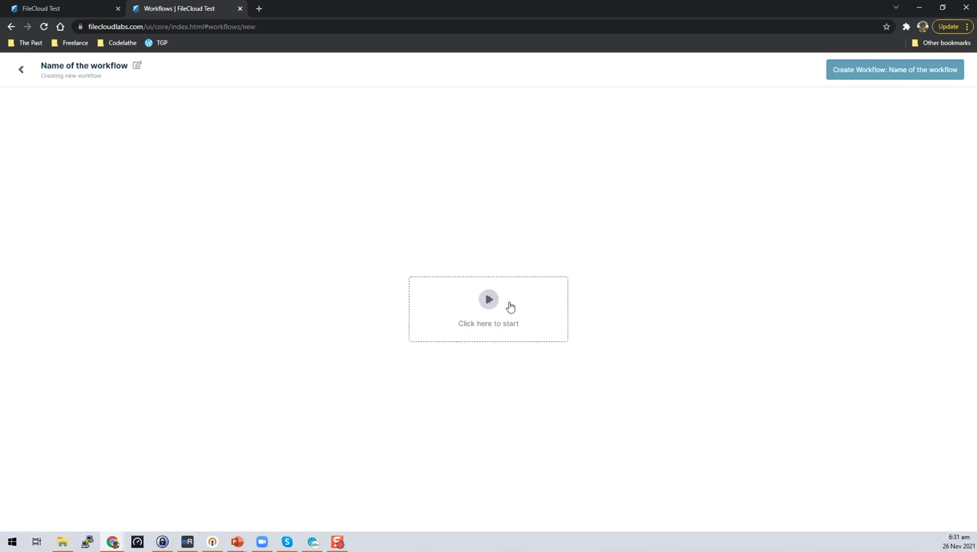
pyautogui.click(20, 70)
# Step: Discard the draft, start another workflow, and explore the share-activity trigger settings
pyautogui.click(116, 116)
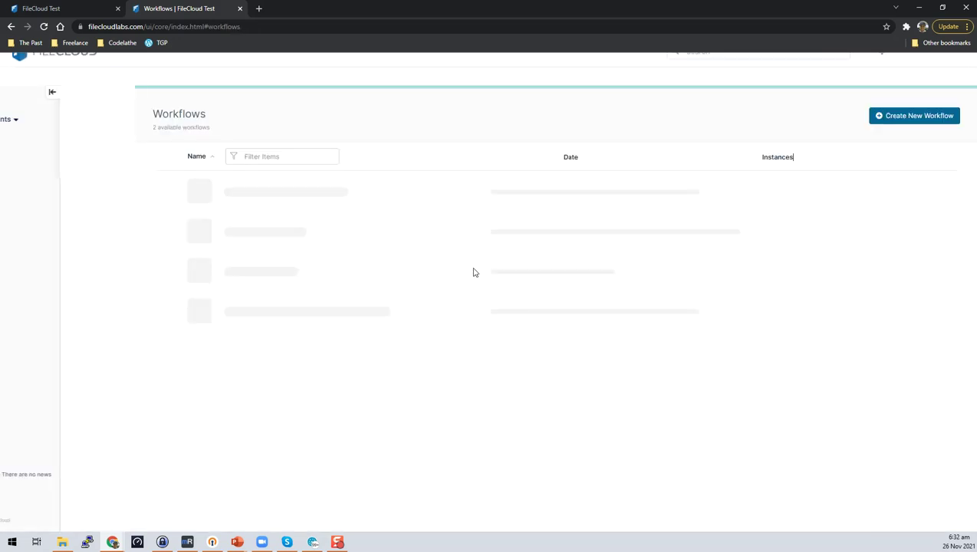
pyautogui.click(878, 120)
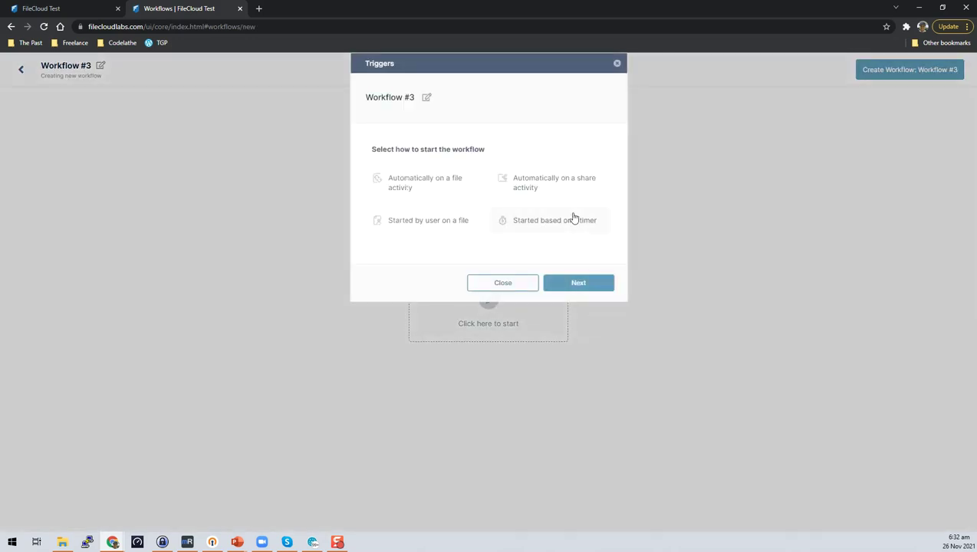
pyautogui.click(572, 193)
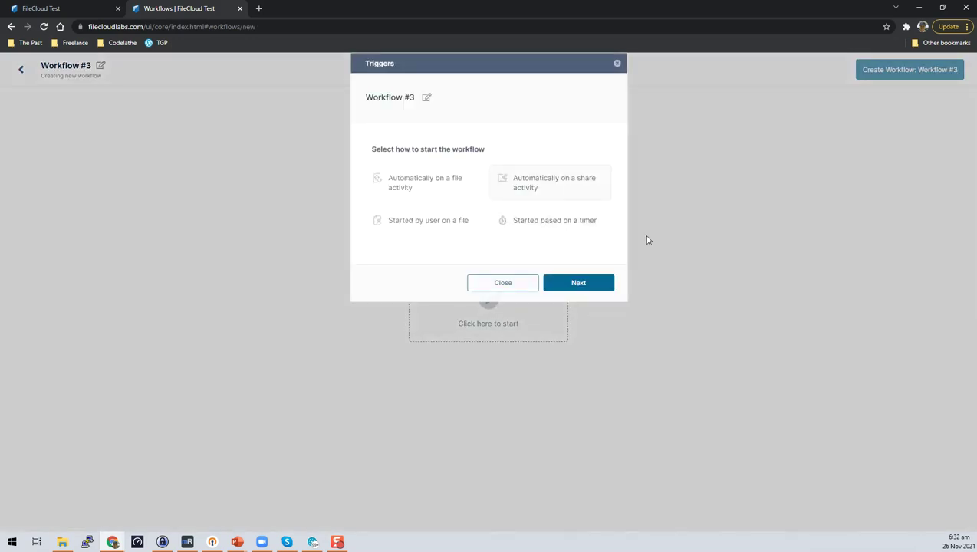
pyautogui.click(583, 283)
pyautogui.click(512, 176)
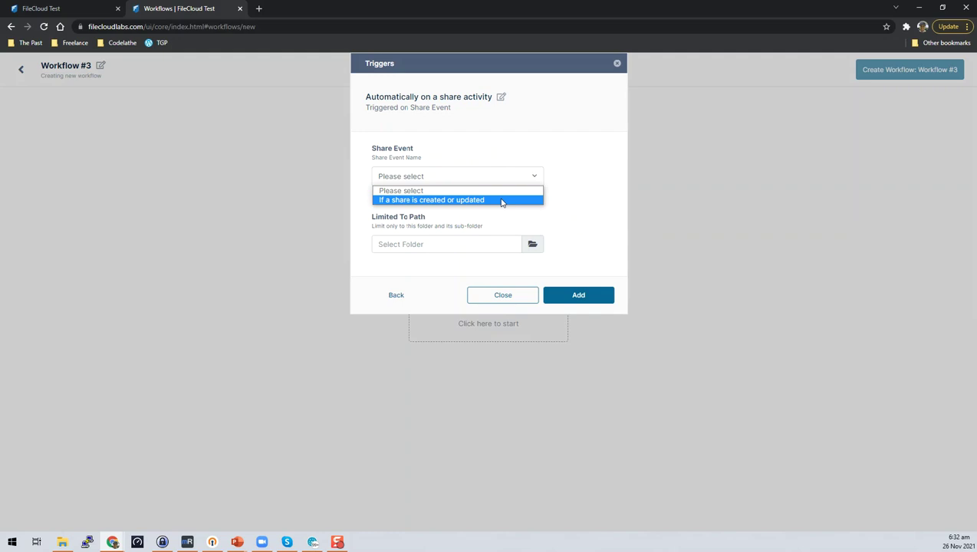
pyautogui.click(591, 211)
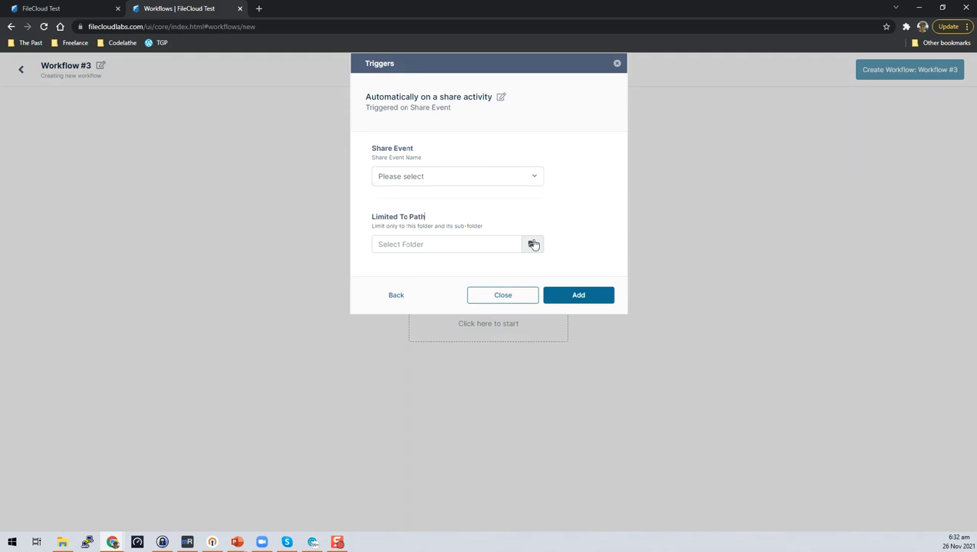
pyautogui.click(532, 244)
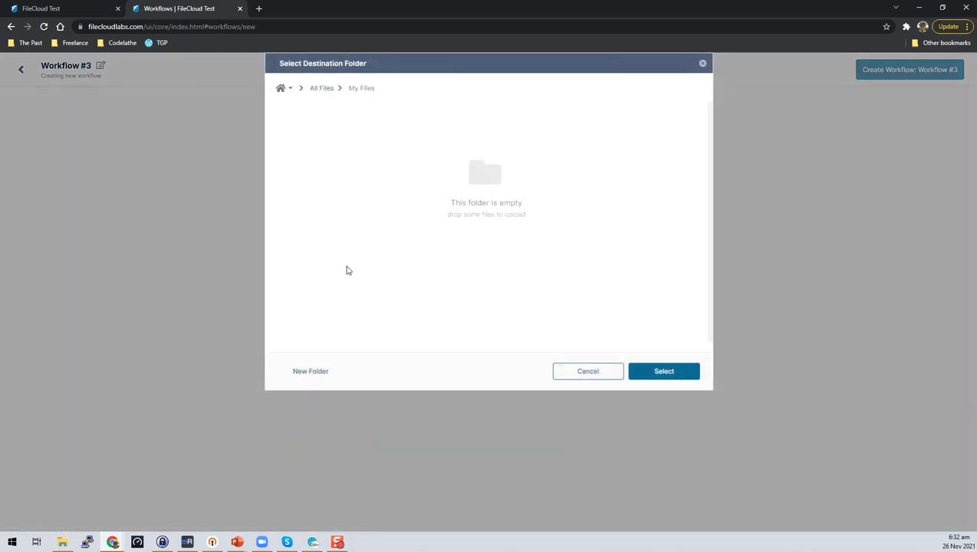
pyautogui.click(322, 89)
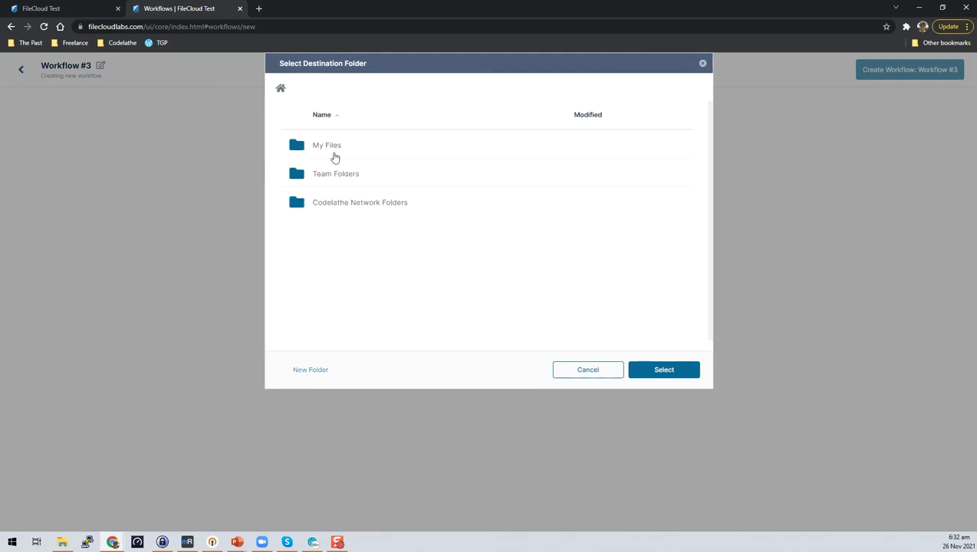
pyautogui.click(571, 373)
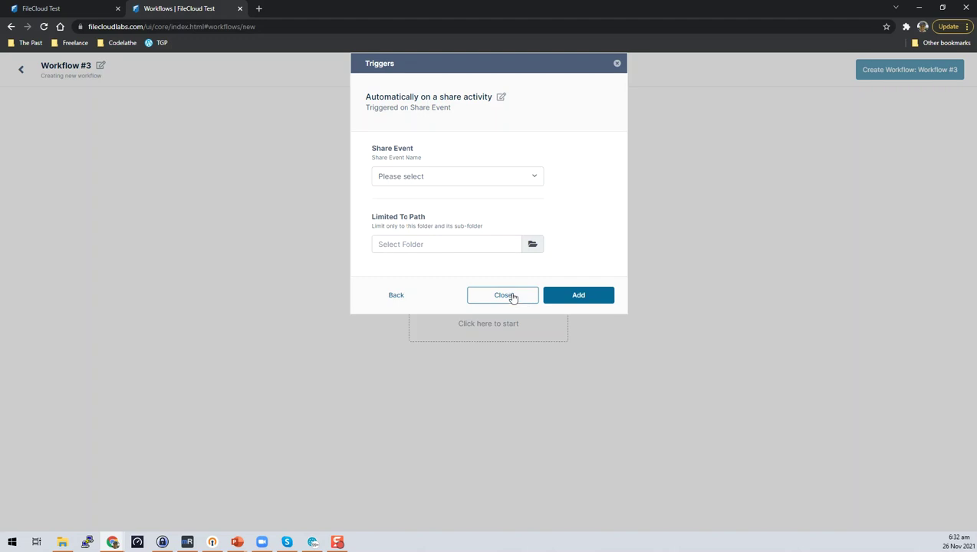
# Step: Trigger on 'share created or updated', limited to Workflow Automation Test/For Sharing, and add it
pyautogui.click(531, 176)
pyautogui.click(515, 199)
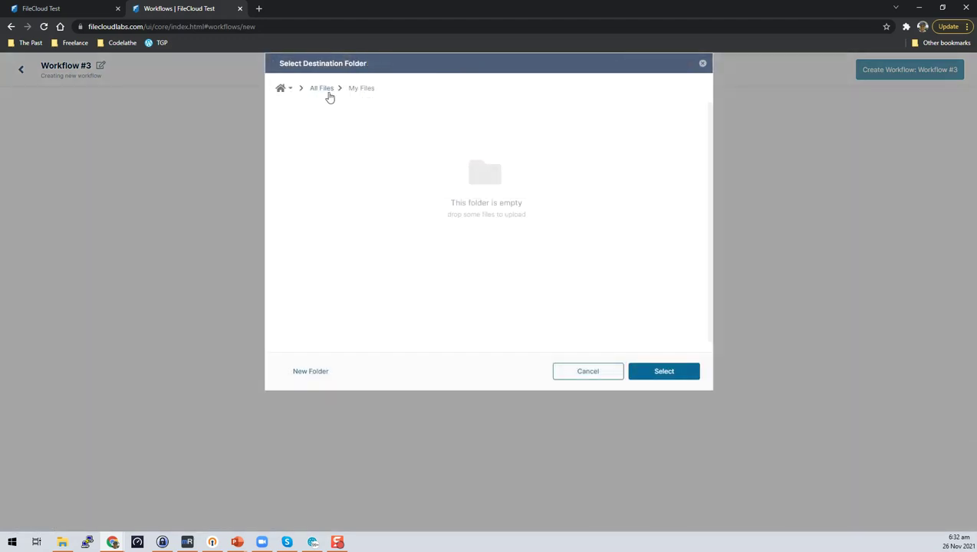
pyautogui.click(328, 92)
pyautogui.click(322, 174)
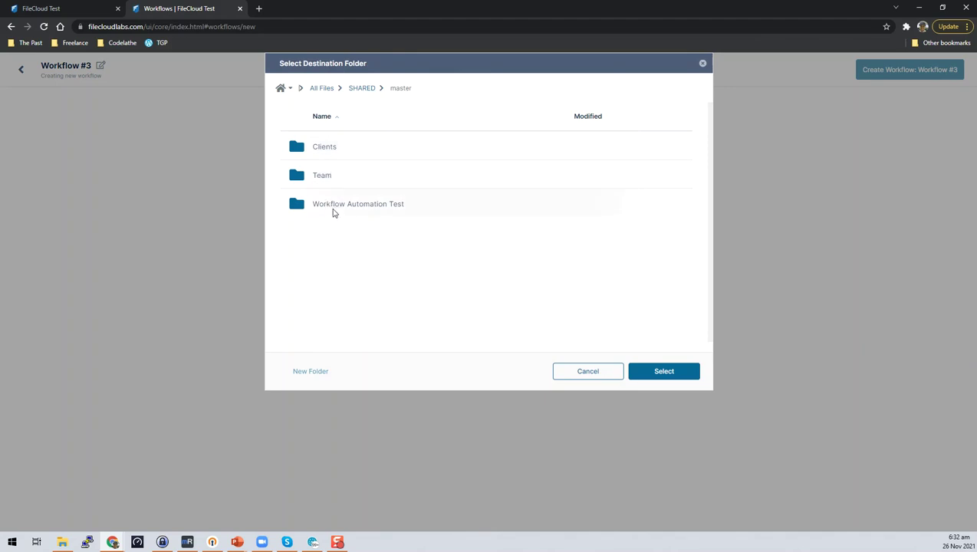
pyautogui.click(333, 209)
pyautogui.click(339, 179)
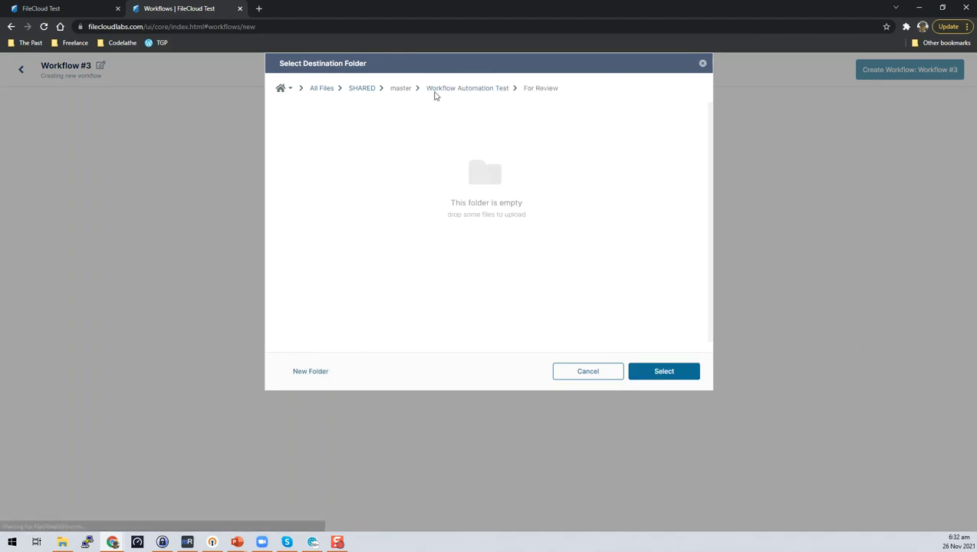
pyautogui.click(466, 89)
pyautogui.click(341, 209)
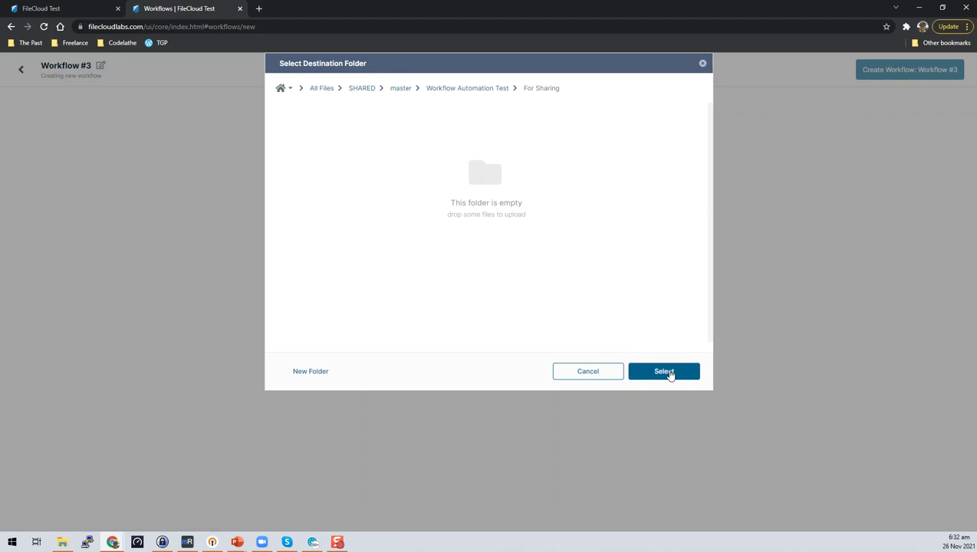
pyautogui.click(664, 371)
pyautogui.click(579, 294)
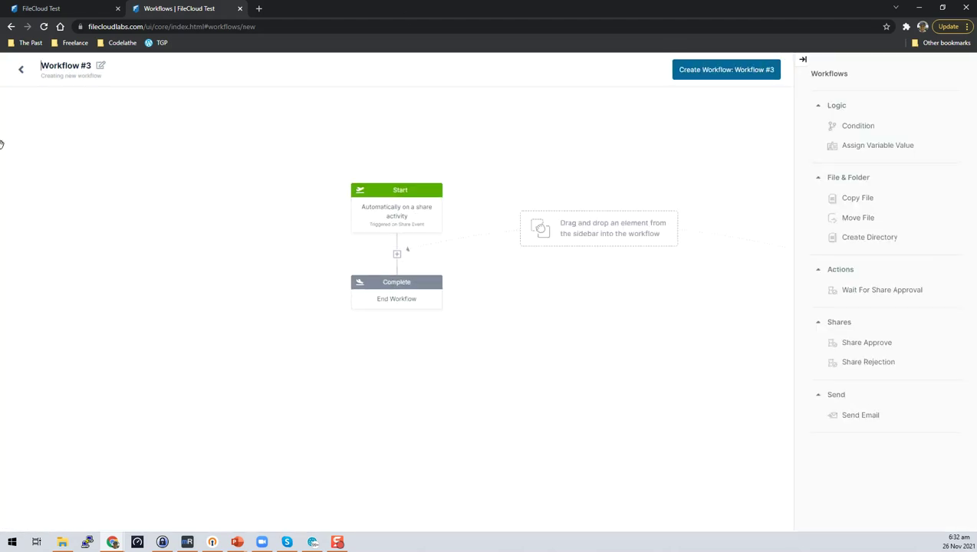
# Step: Rename the workflow from Workflow #3 to 'New Share Approval WF'
pyautogui.click(99, 65)
pyautogui.moveTo(96, 66); pyautogui.dragTo(3, 40)
pyautogui.write('New W')
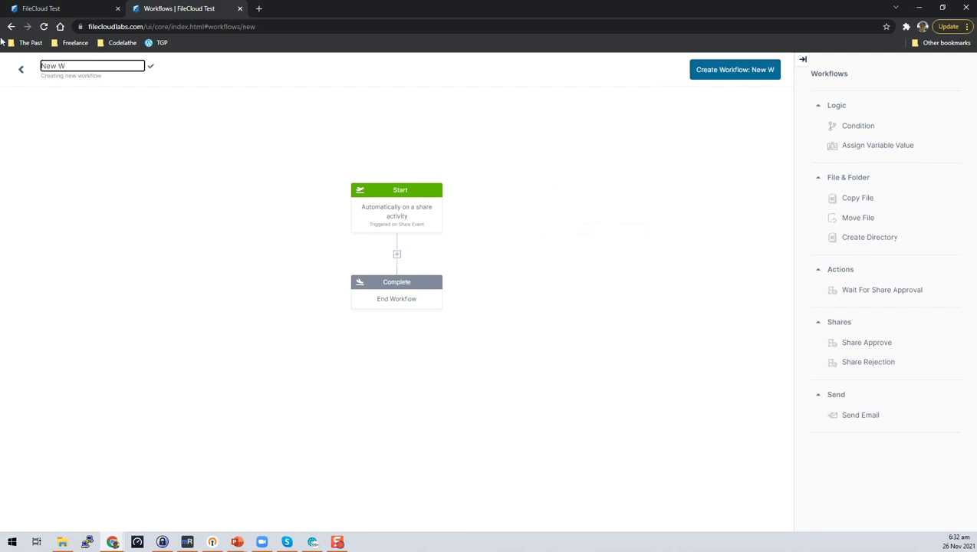
pyautogui.press('BackSpace')
pyautogui.write('Share Appr')
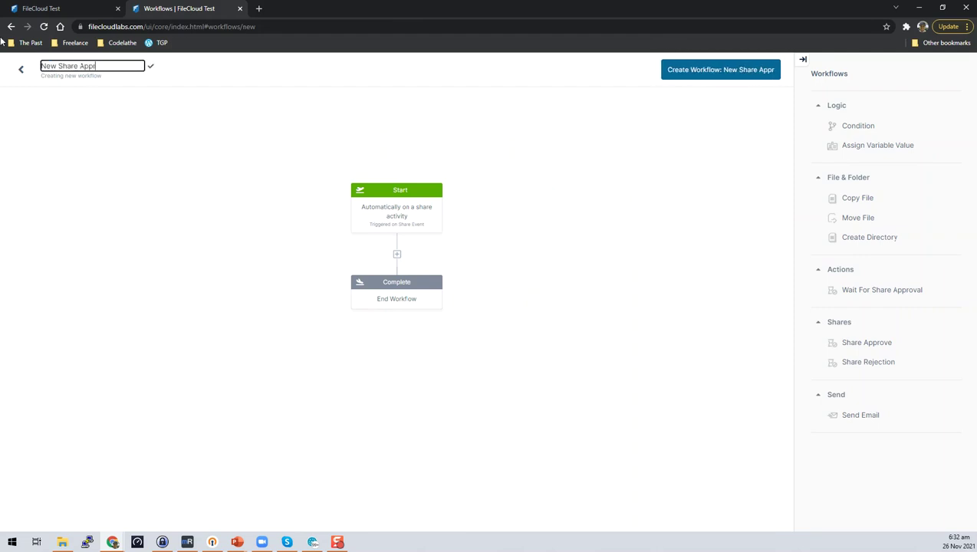
pyautogui.write('oval WF')
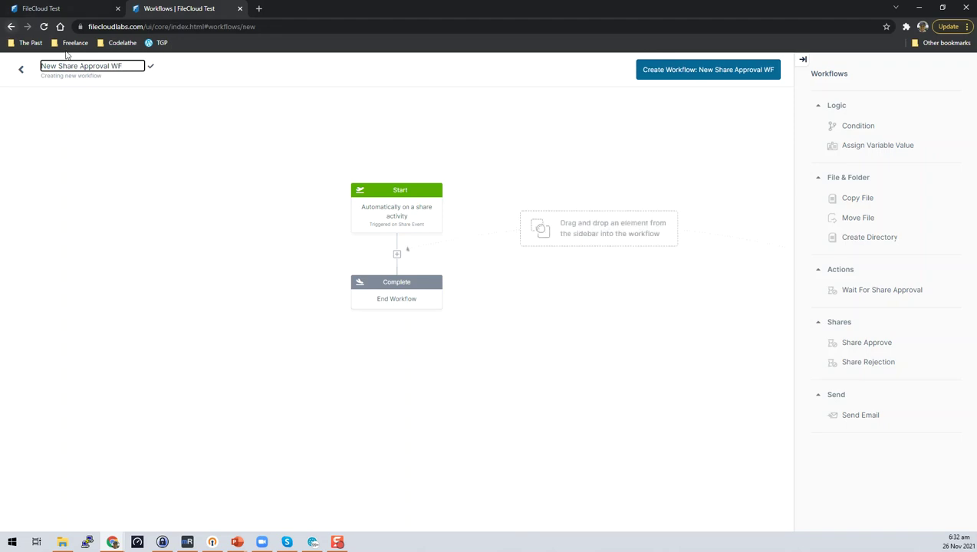
pyautogui.click(151, 67)
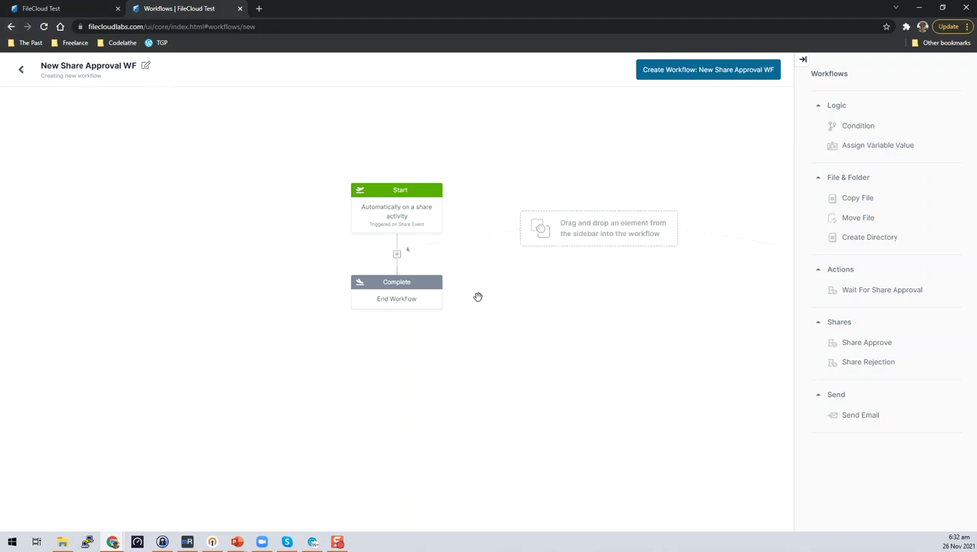
# Step: Review the Start step's trigger, then insert a Condition step and delete it again
pyautogui.click(395, 207)
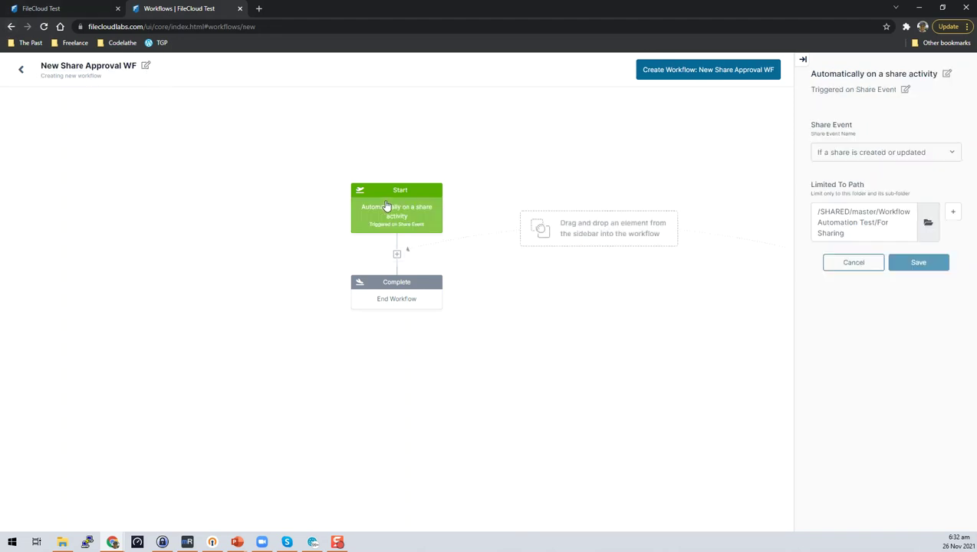
pyautogui.click(522, 406)
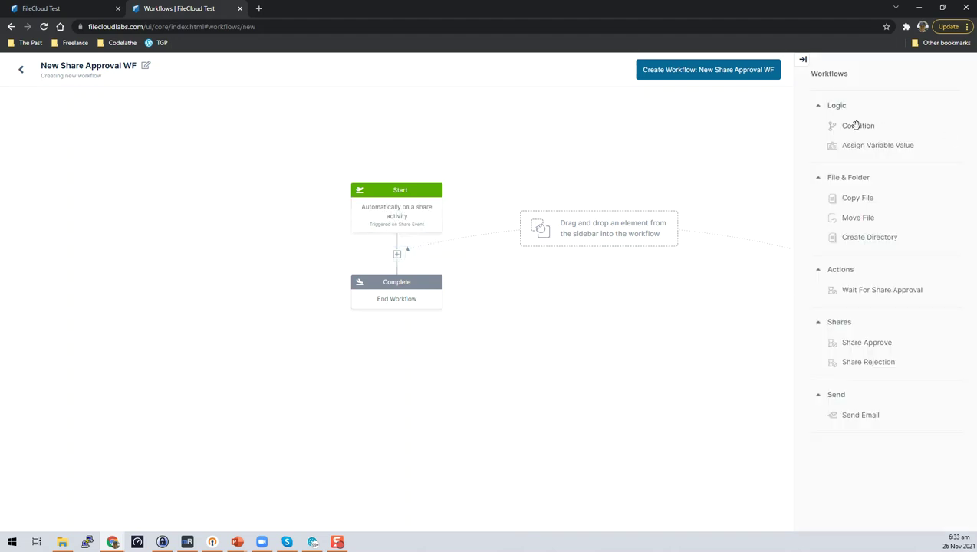
pyautogui.moveTo(861, 129); pyautogui.dragTo(398, 254)
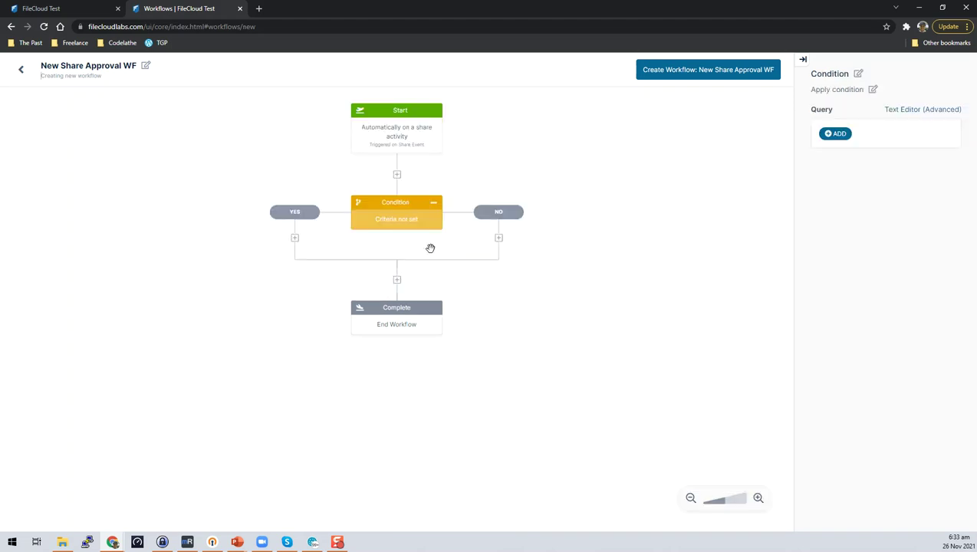
pyautogui.click(433, 203)
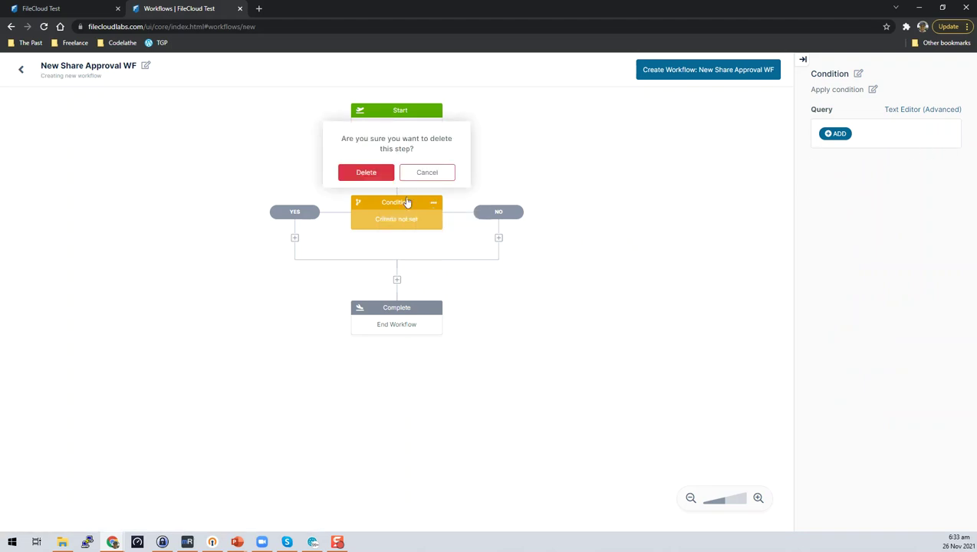
pyautogui.click(364, 172)
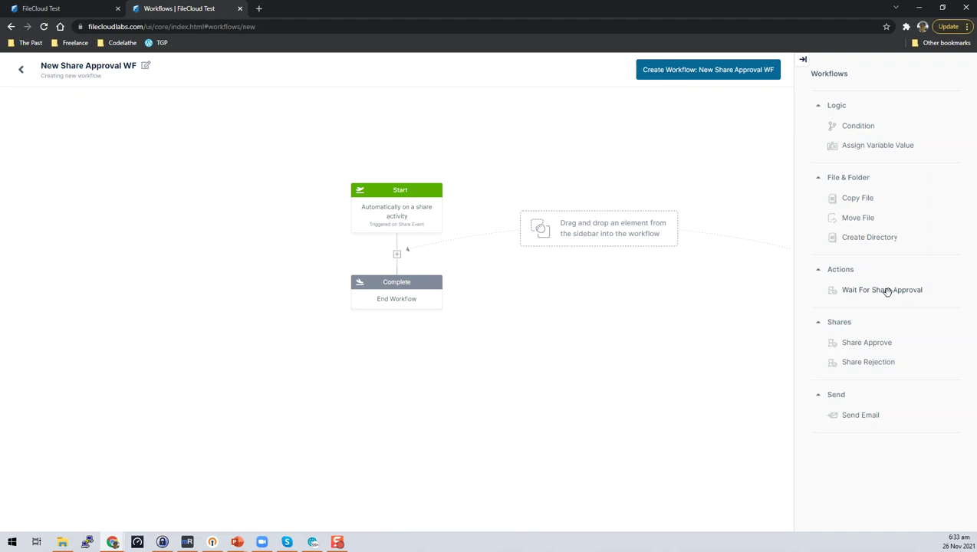
# Step: Insert a Wait For Share Approval step after Start and add the searched user as approver
pyautogui.moveTo(893, 291); pyautogui.dragTo(418, 253)
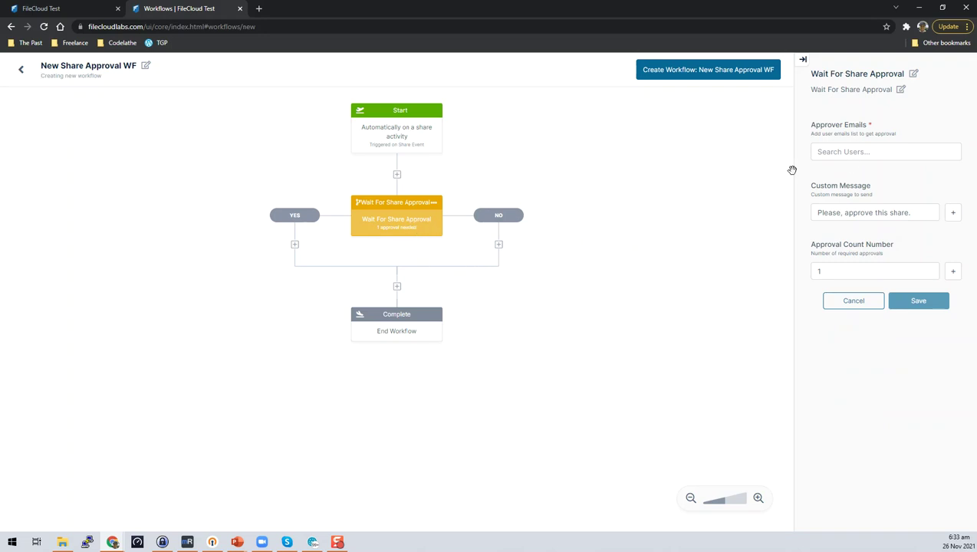
pyautogui.click(872, 151)
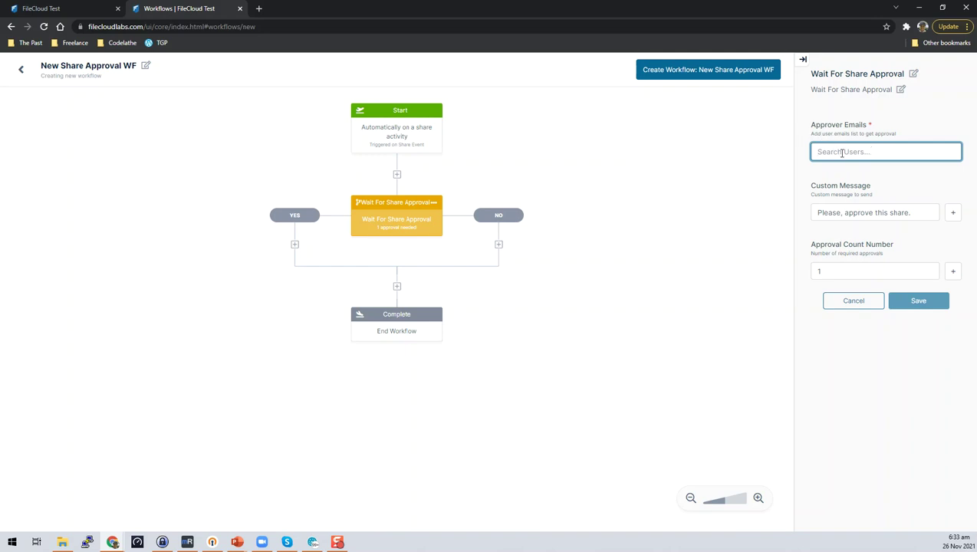
pyautogui.write('juan')
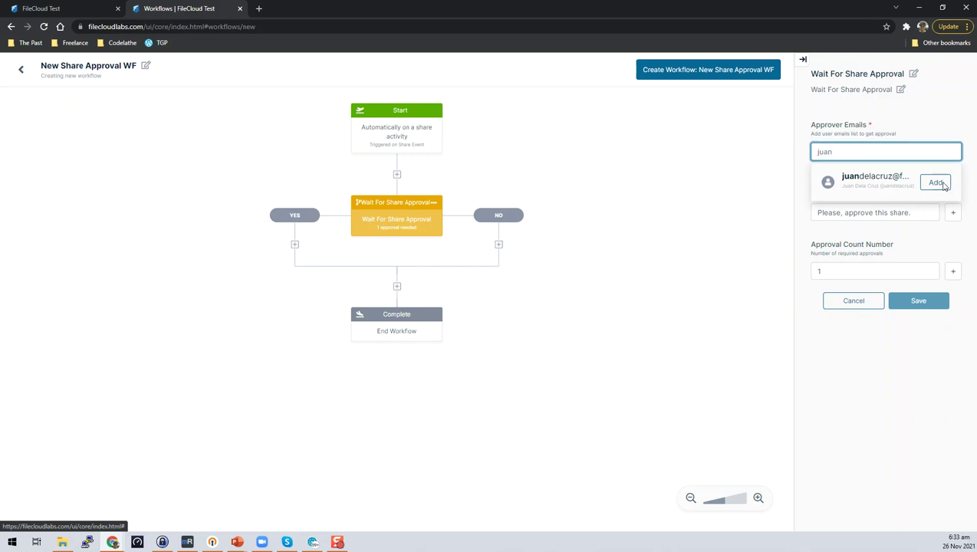
pyautogui.click(937, 183)
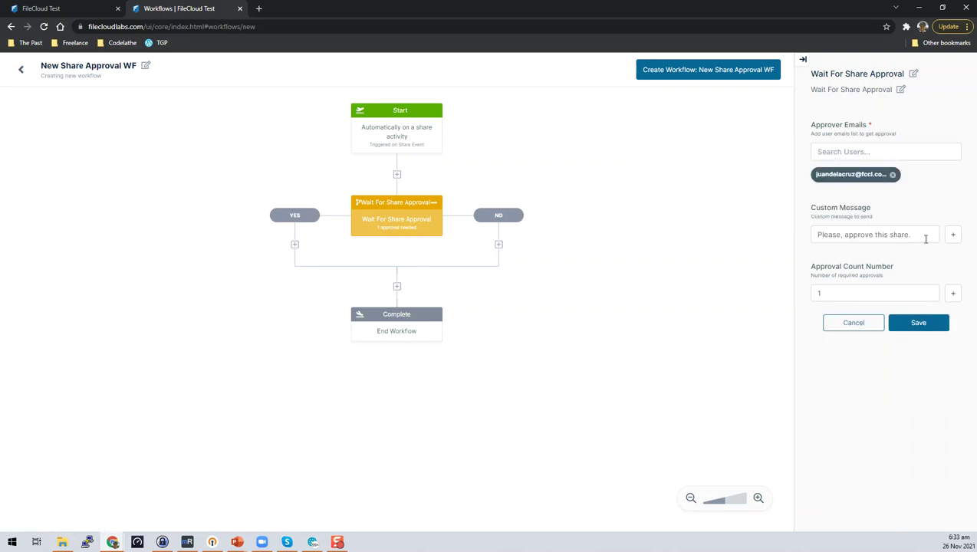
# Step: Review the custom message variables and approval count of 1, then save the approval step
pyautogui.moveTo(923, 234); pyautogui.dragTo(786, 230)
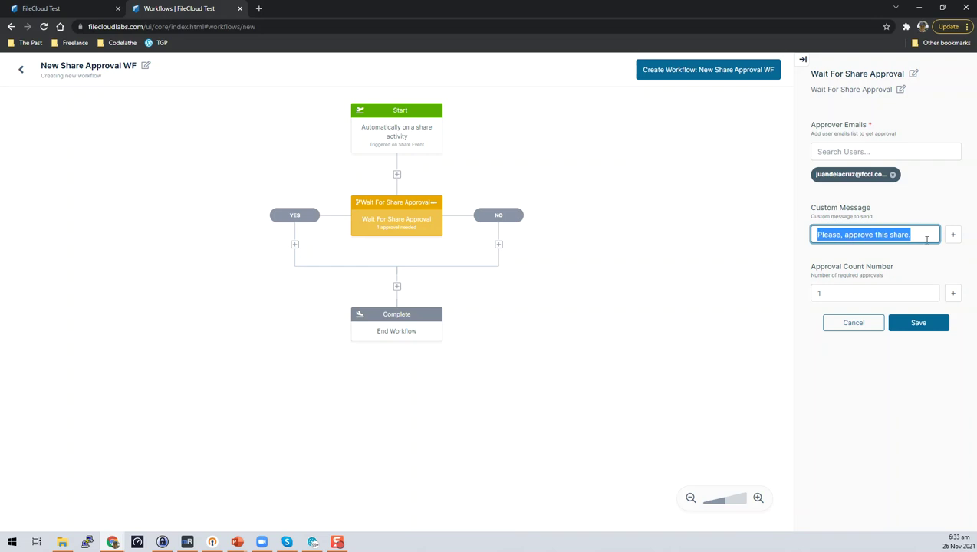
pyautogui.click(952, 234)
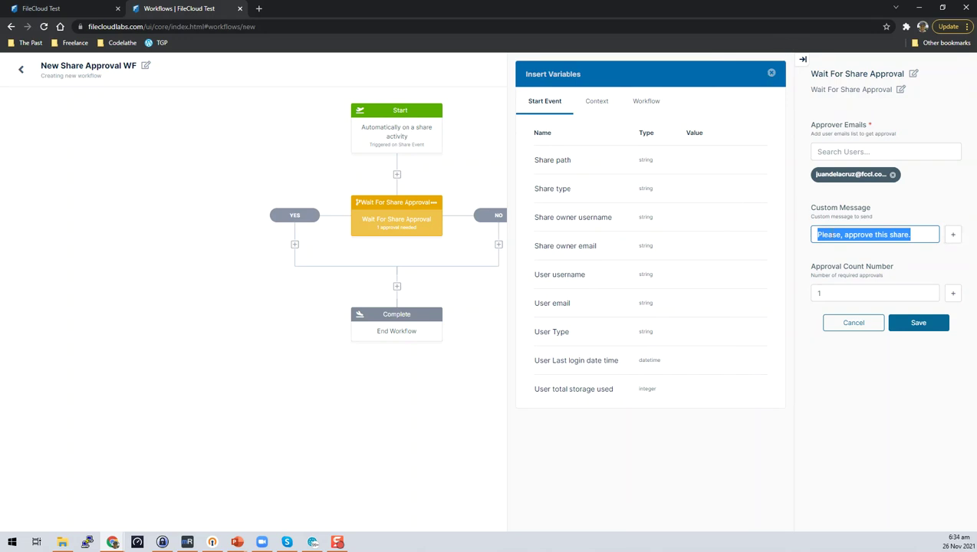
pyautogui.click(770, 73)
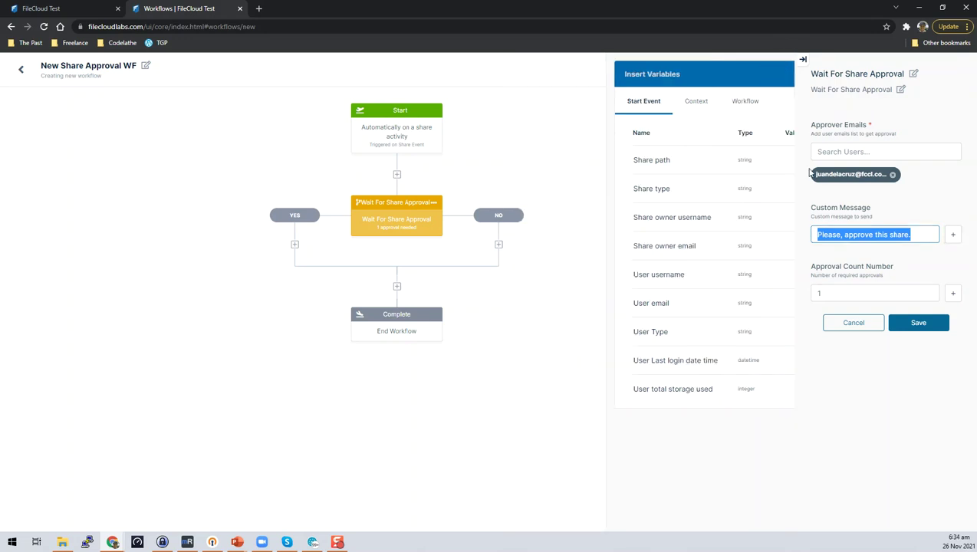
pyautogui.click(855, 296)
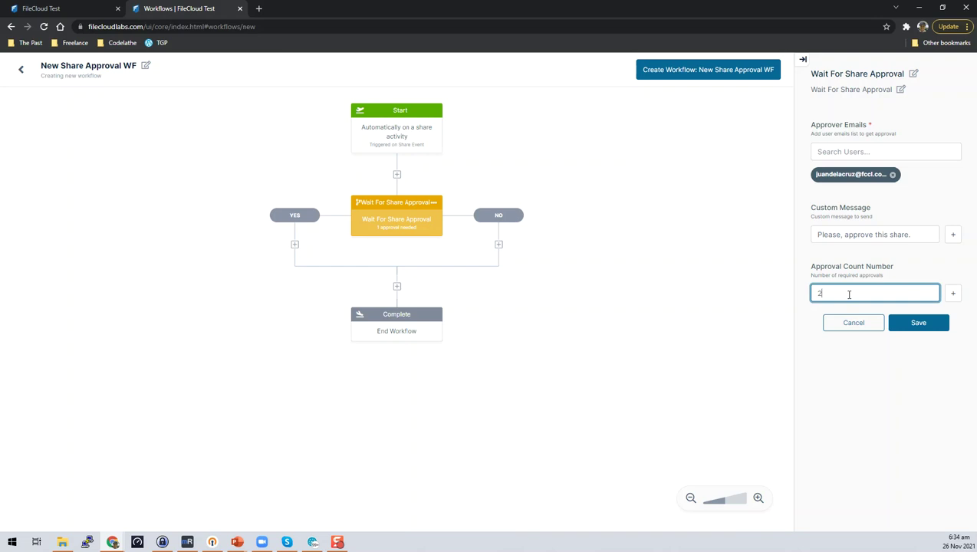
pyautogui.click(919, 326)
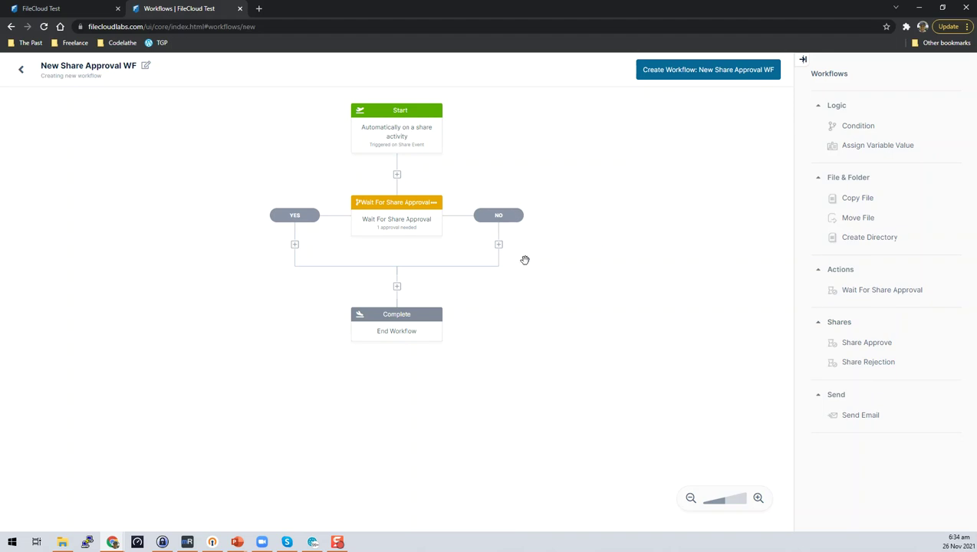
# Step: Put Share Approve on YES and Share Rejection on NO, create the workflow, and return to the list
pyautogui.moveTo(866, 344); pyautogui.dragTo(286, 245)
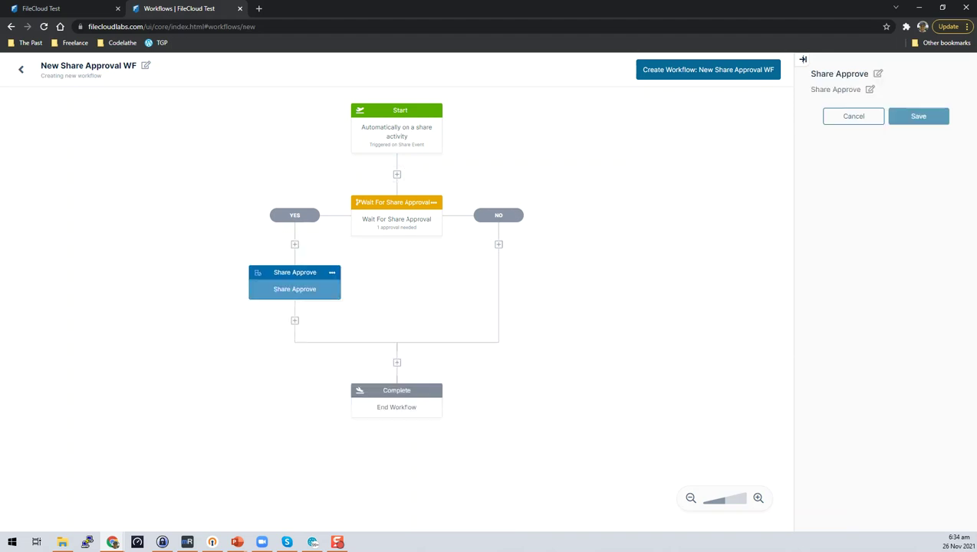
pyautogui.click(495, 216)
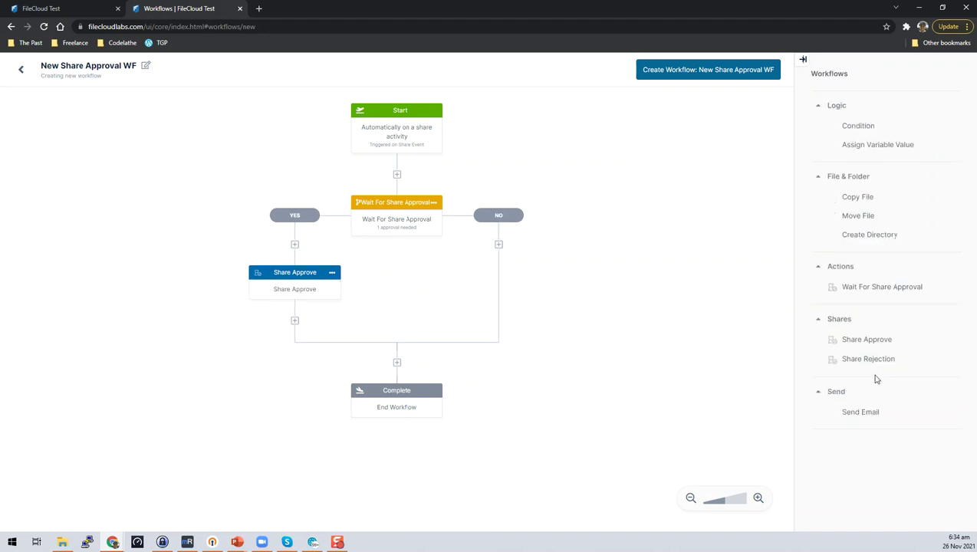
pyautogui.moveTo(884, 369); pyautogui.dragTo(500, 245)
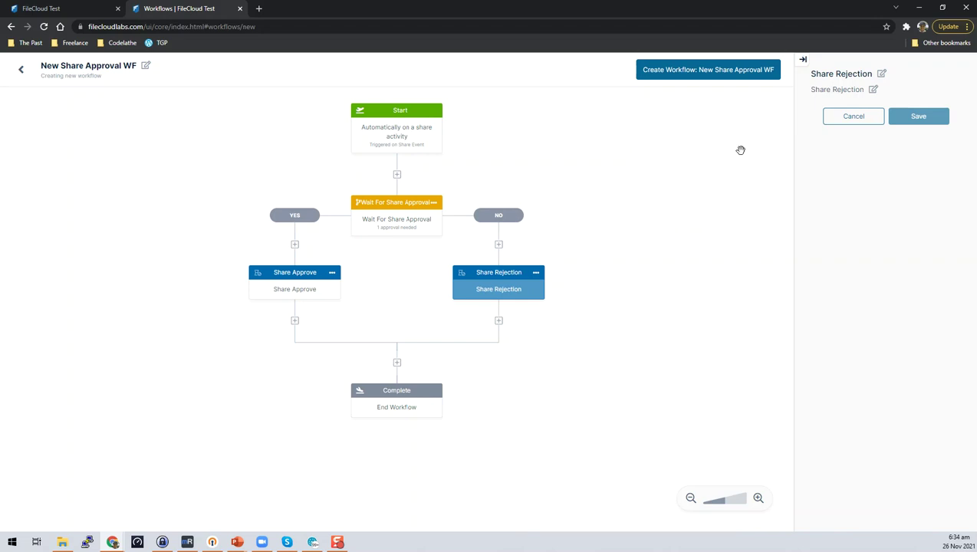
pyautogui.click(696, 74)
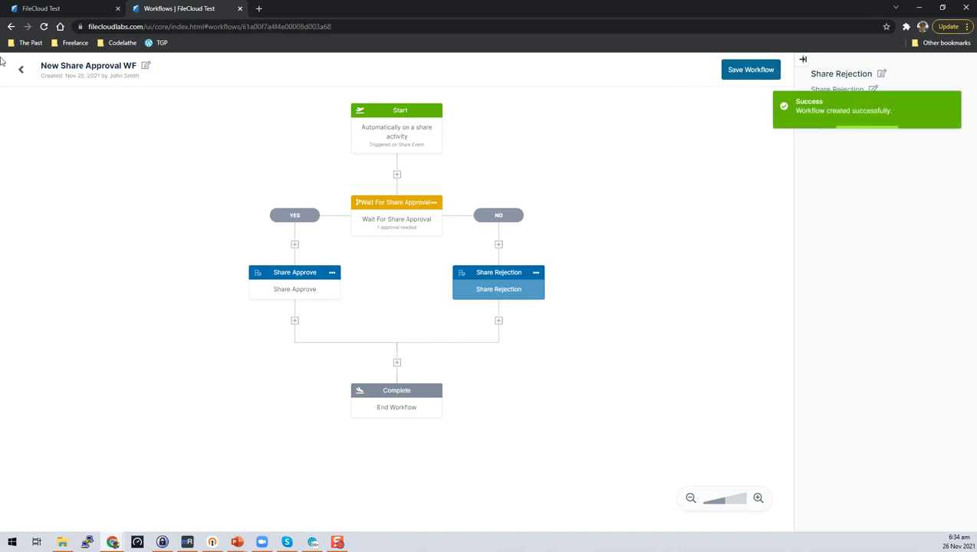
pyautogui.click(20, 70)
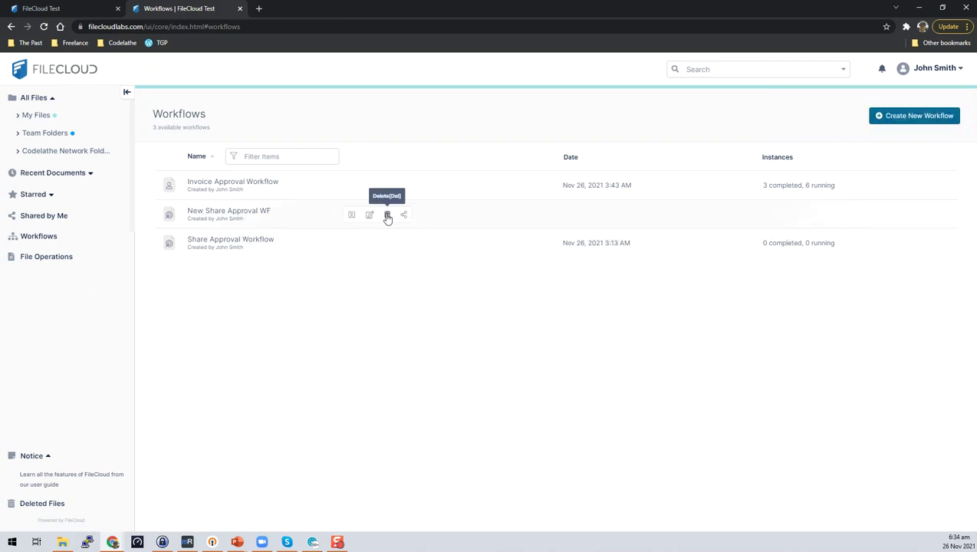
# Step: Delete New Share Approval WF, disable Invoice Approval Workflow, and open its flowchart for editing
pyautogui.click(388, 216)
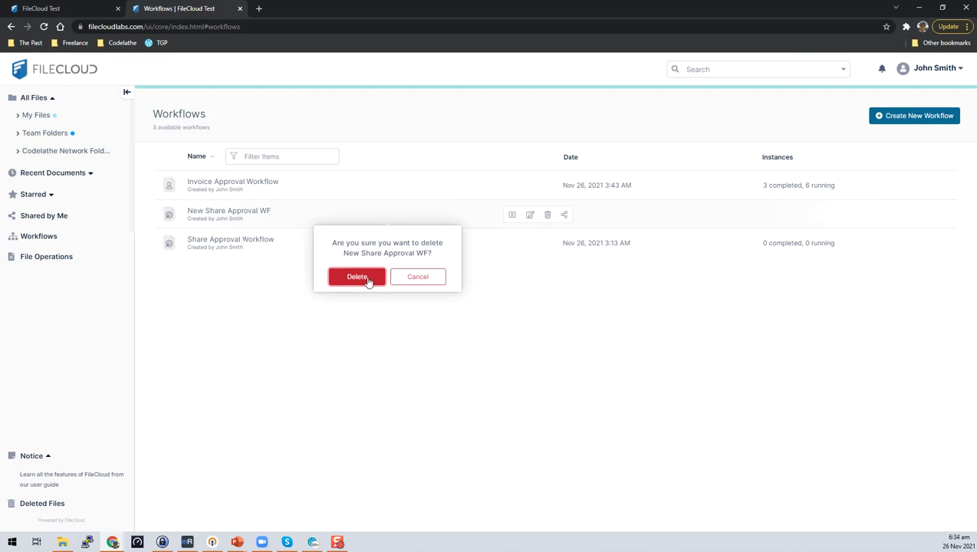
pyautogui.click(357, 276)
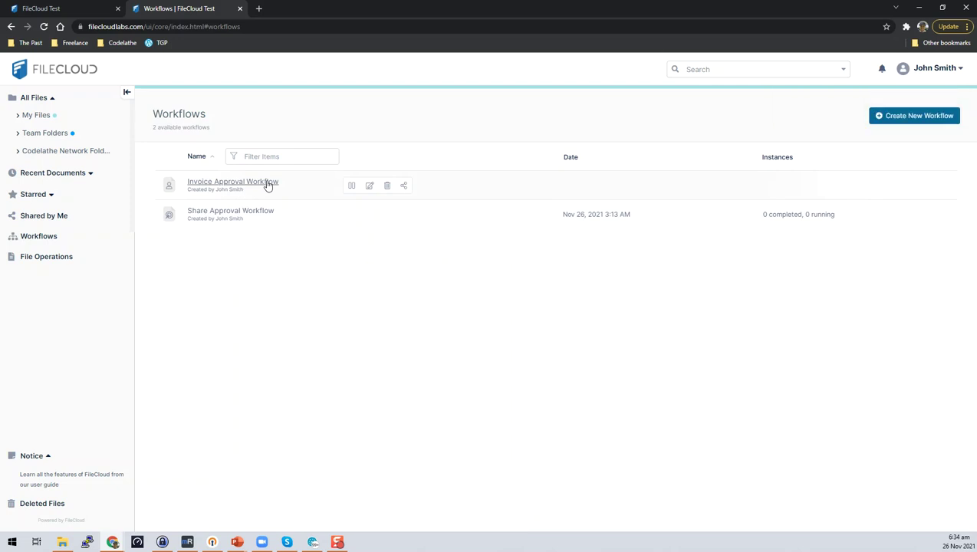
pyautogui.click(350, 186)
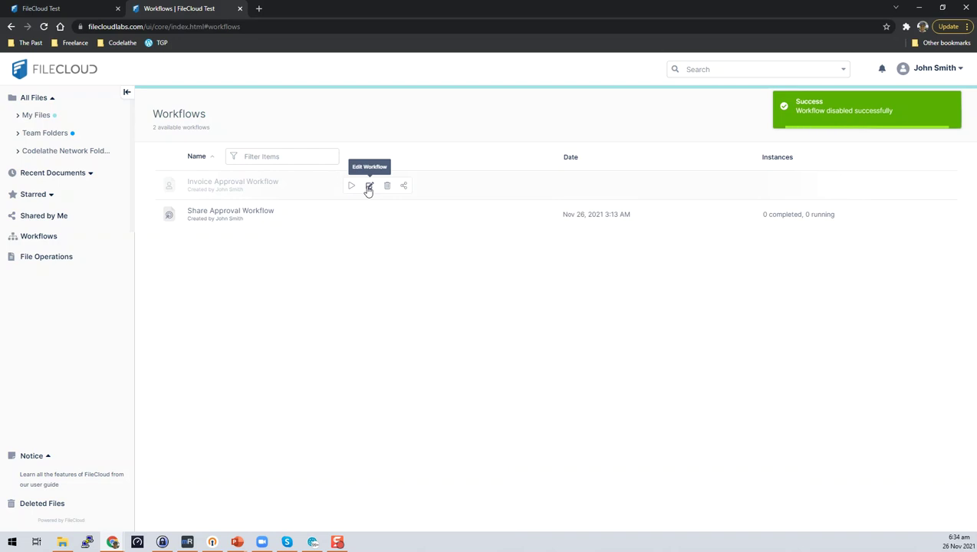
pyautogui.click(369, 187)
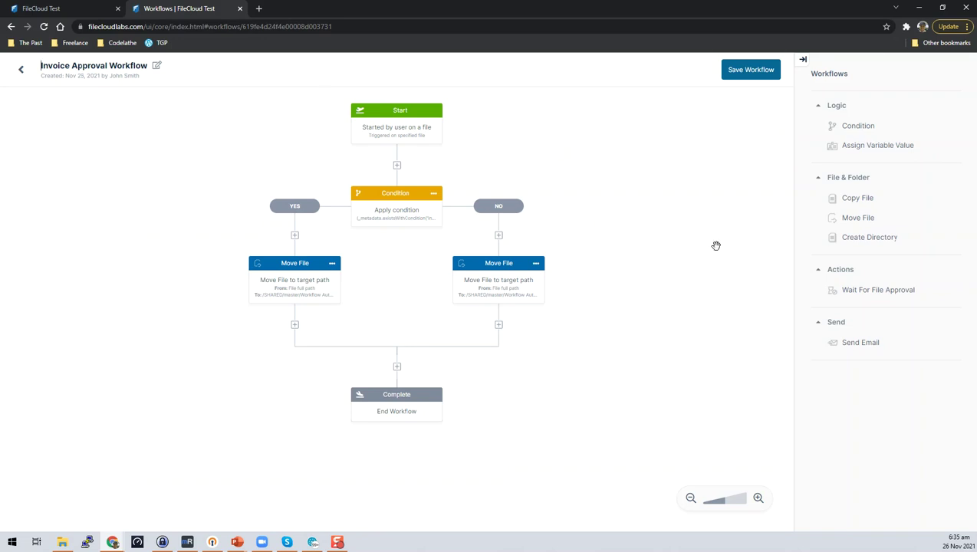
pyautogui.click(420, 128)
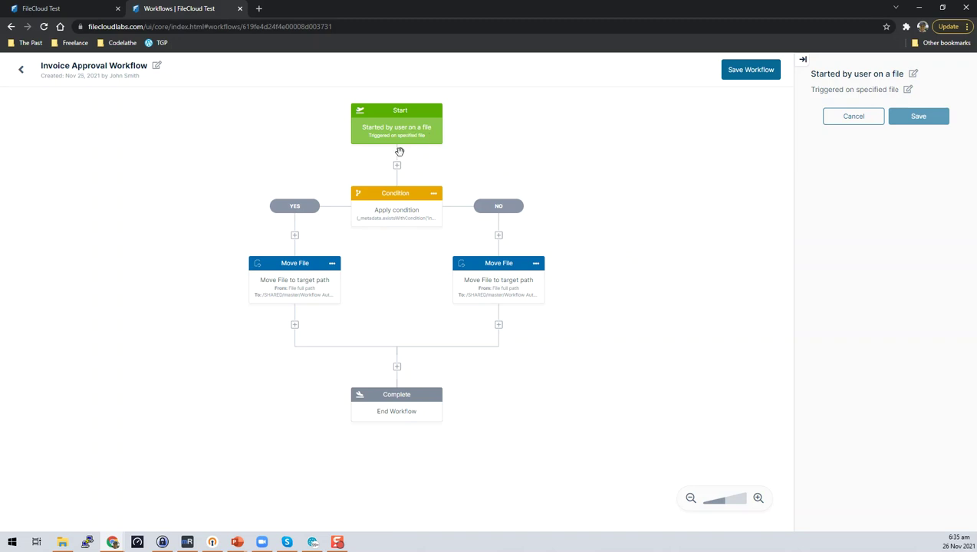
pyautogui.click(389, 222)
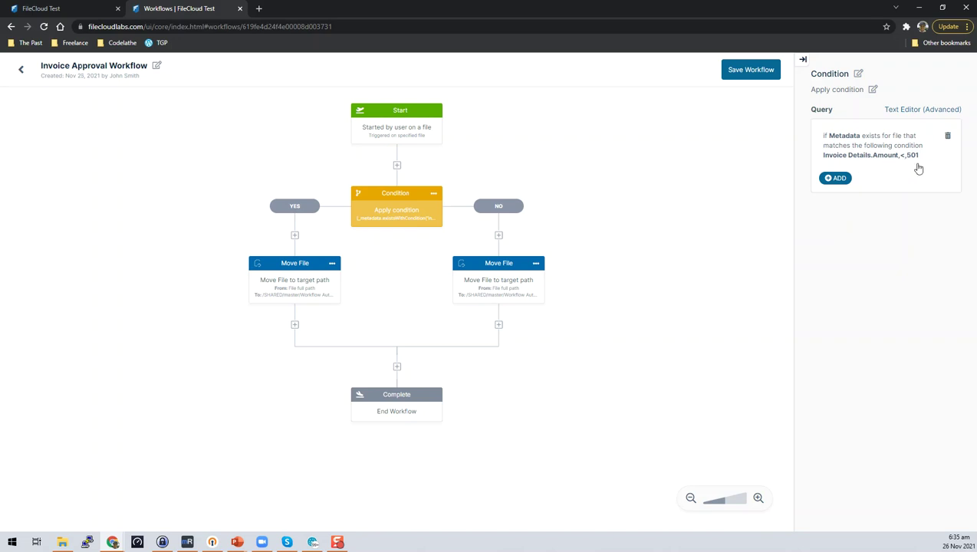
pyautogui.click(923, 162)
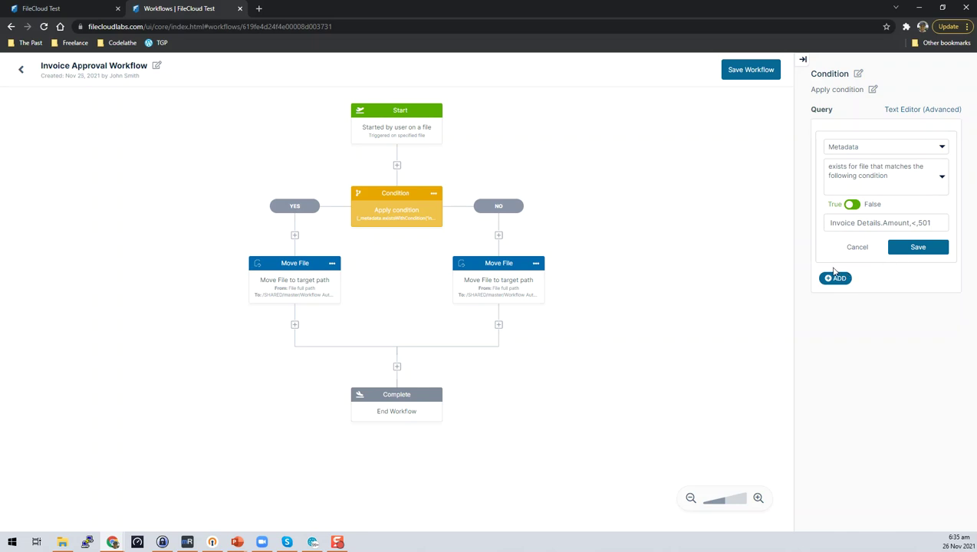
pyautogui.click(863, 250)
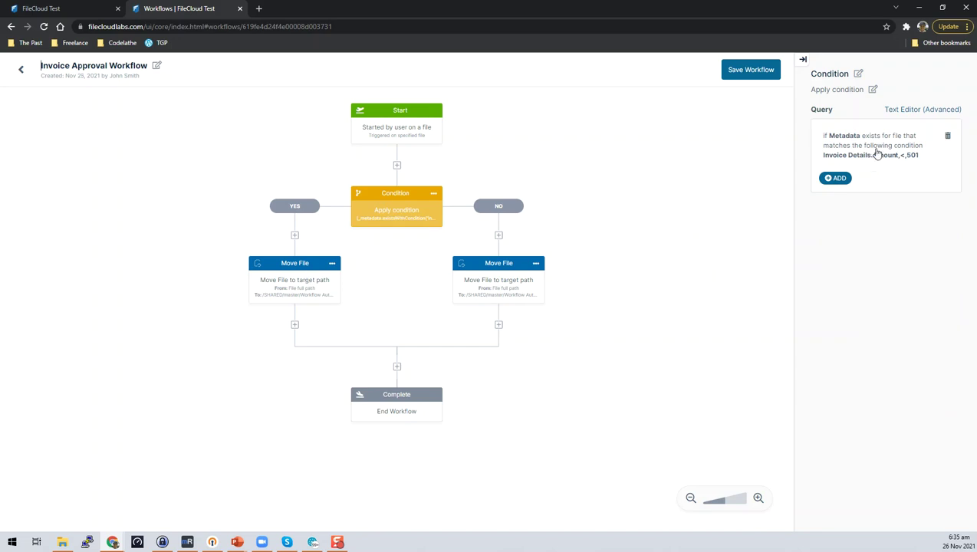
pyautogui.click(283, 281)
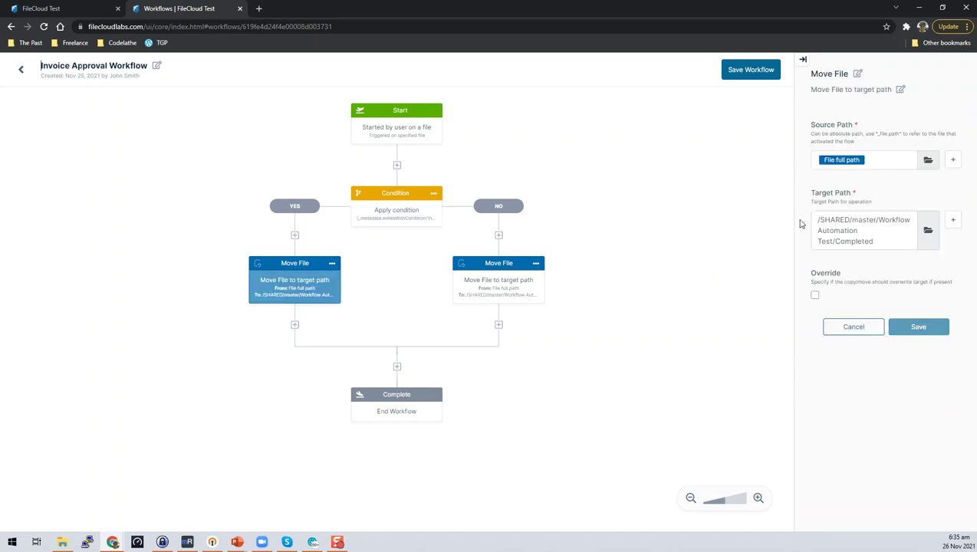
pyautogui.click(891, 160)
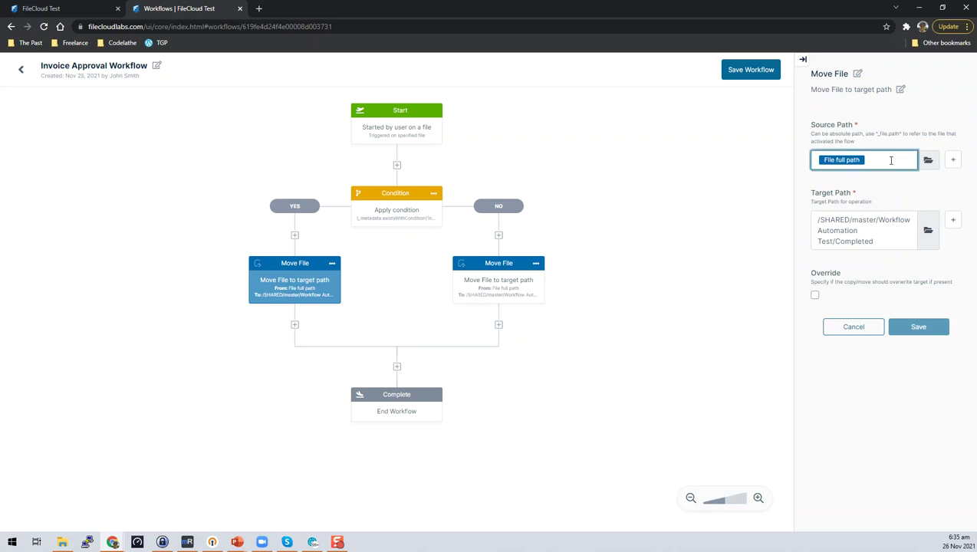
pyautogui.tripleClick(882, 241)
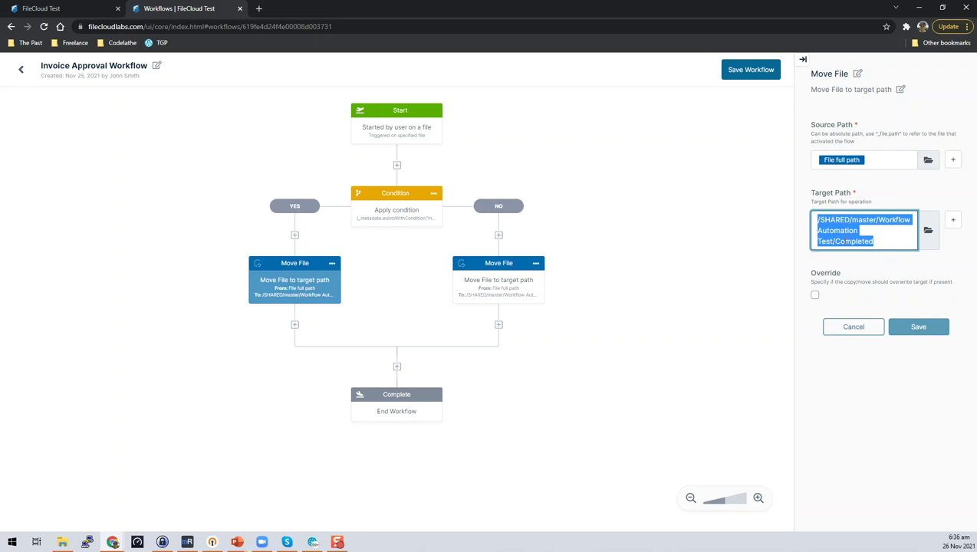
pyautogui.click(576, 232)
pyautogui.click(504, 288)
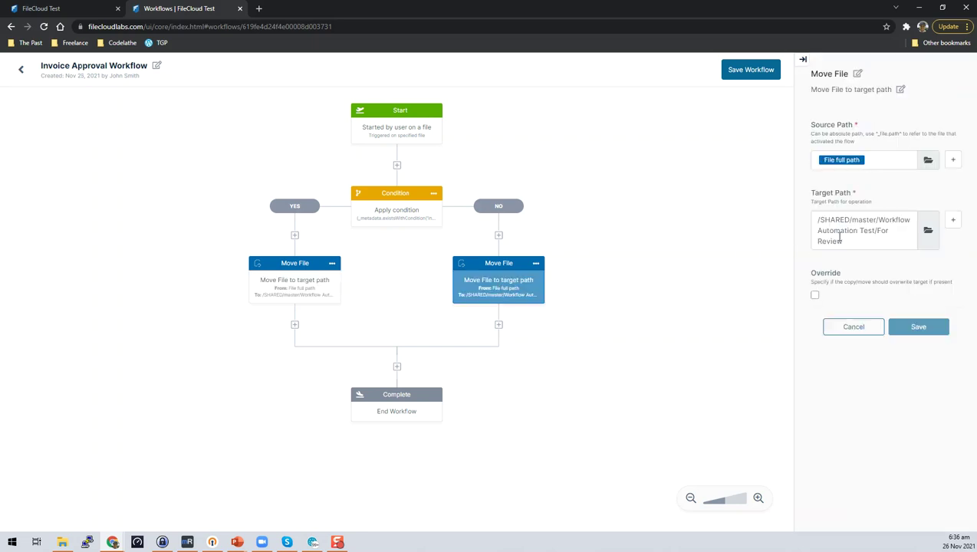
pyautogui.moveTo(848, 243); pyautogui.dragTo(817, 220)
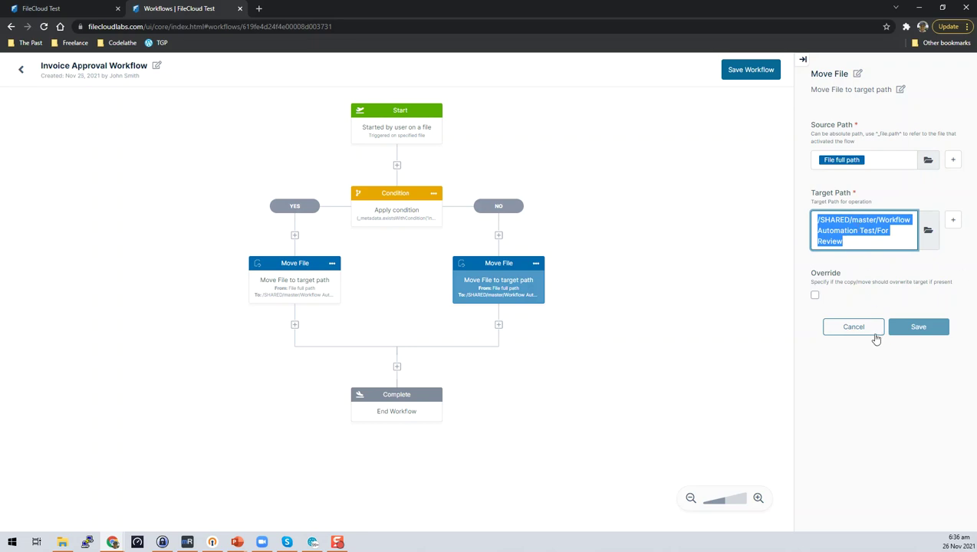
pyautogui.click(876, 329)
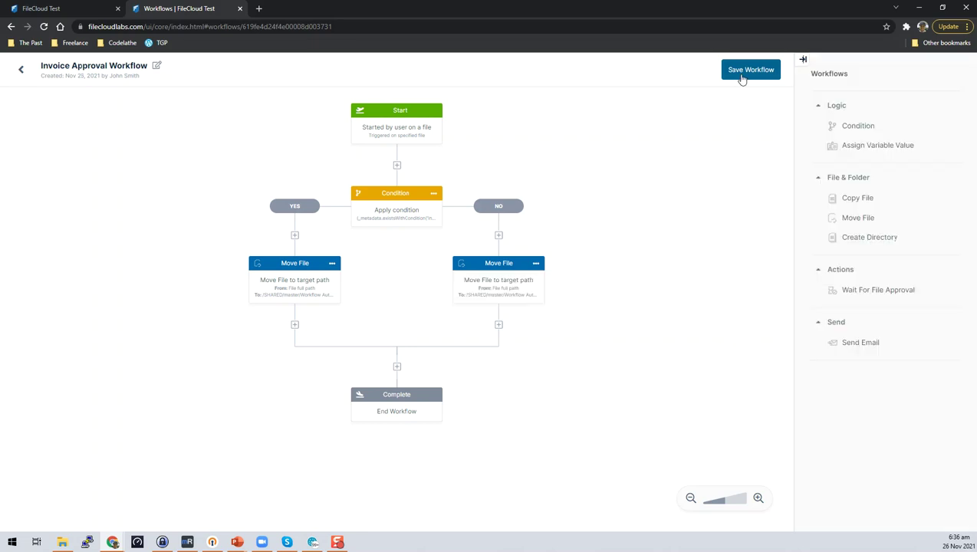
# Step: Re-enable Invoice Approval Workflow and browse to master/Workflow Automation Test/Uploads
pyautogui.click(21, 70)
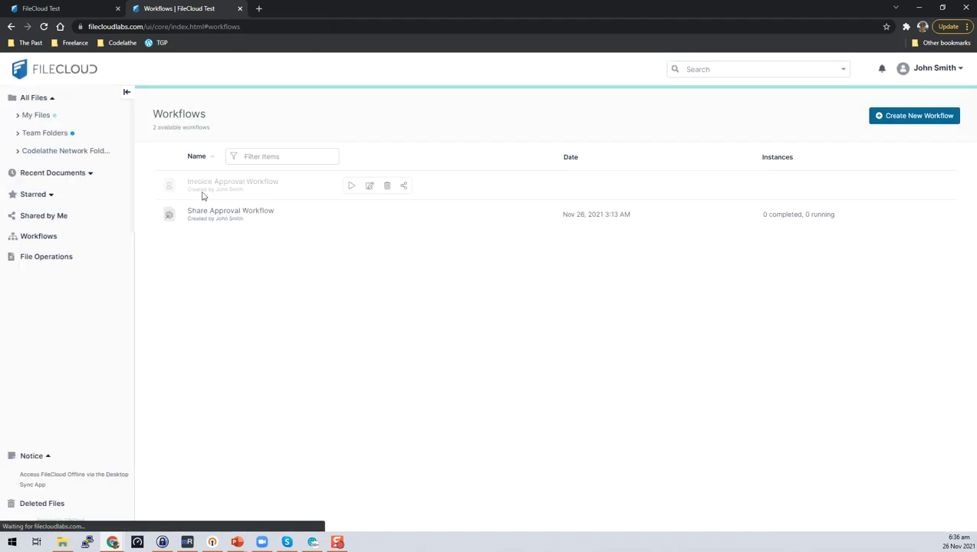
pyautogui.click(350, 188)
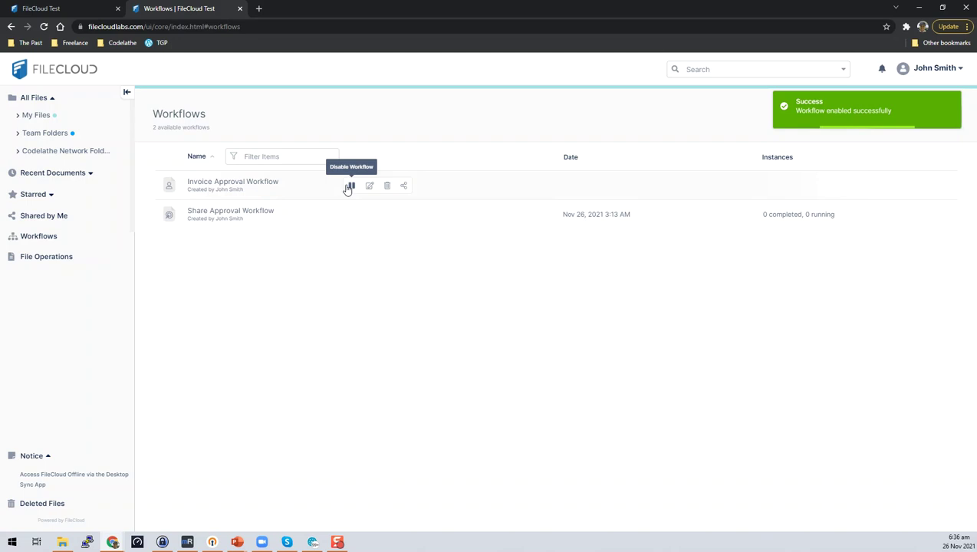
pyautogui.click(48, 133)
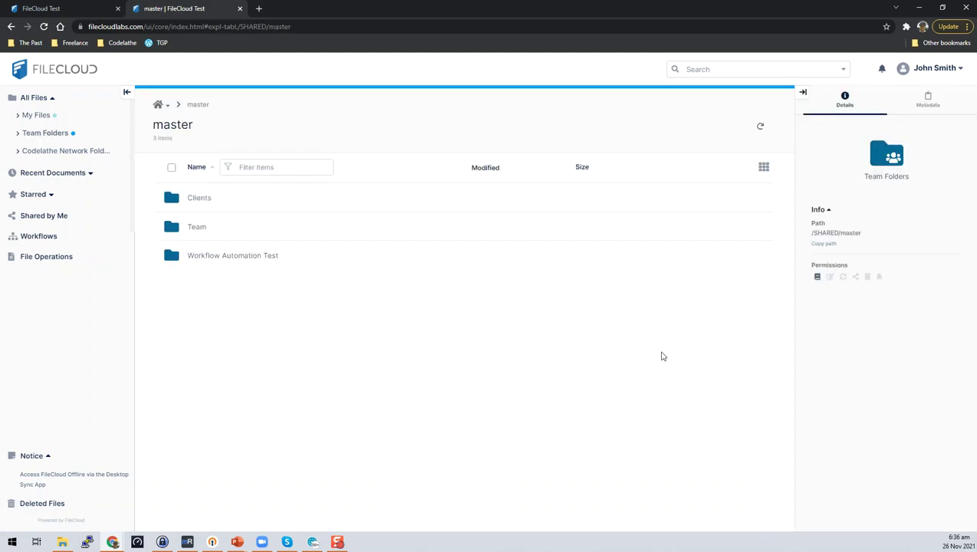
pyautogui.click(245, 261)
pyautogui.click(245, 263)
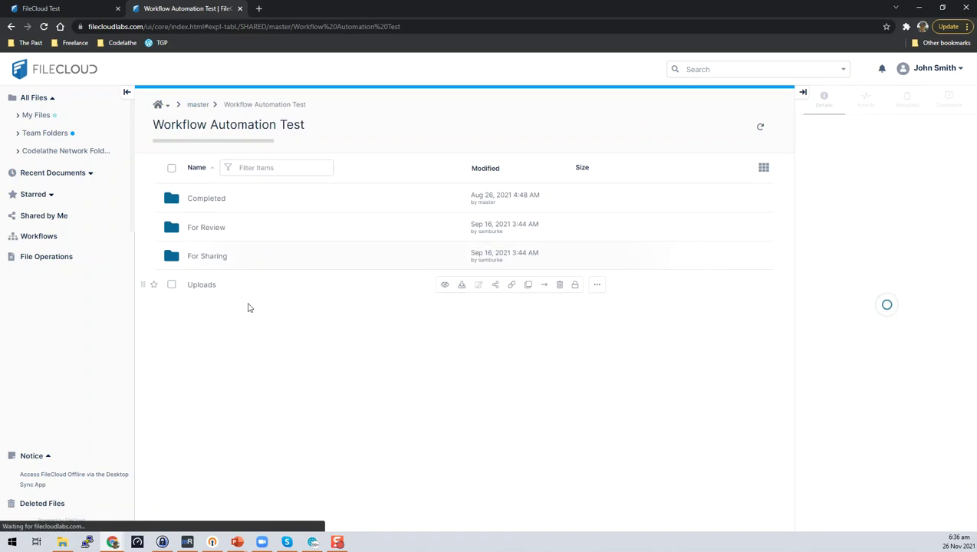
pyautogui.click(210, 290)
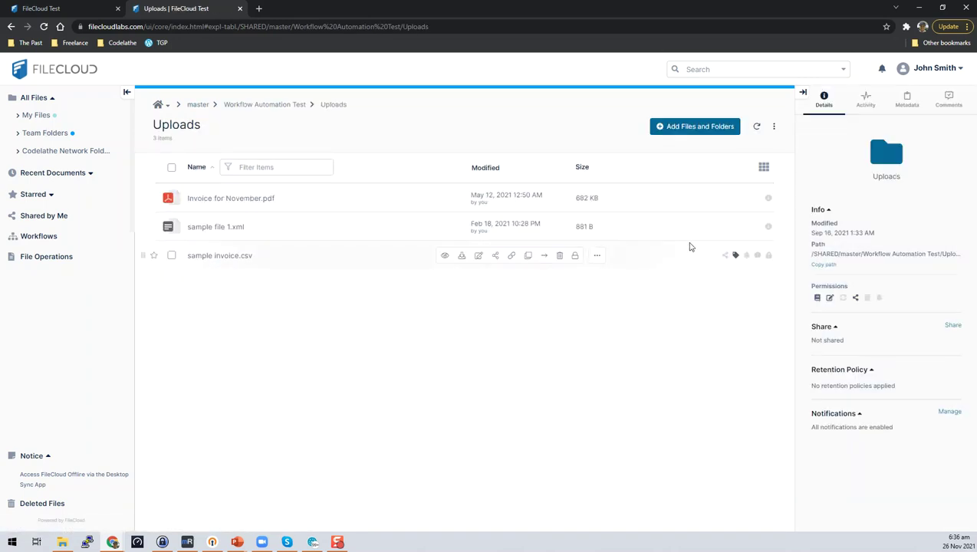
# Step: Inspect Invoice for November.pdf's Invoice Details metadata, confirming the Amount is 550
pyautogui.click(171, 199)
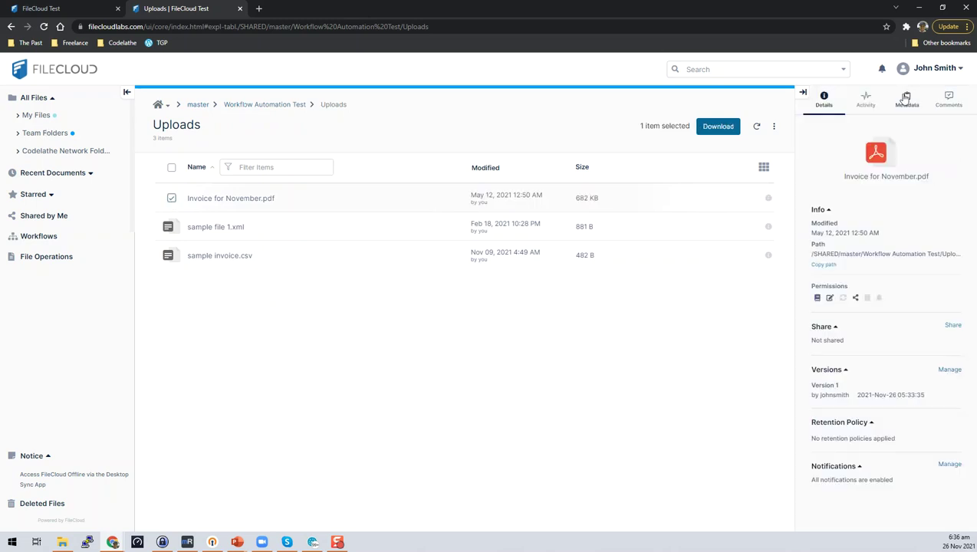
pyautogui.click(905, 97)
pyautogui.scroll(-1, 907, 386)
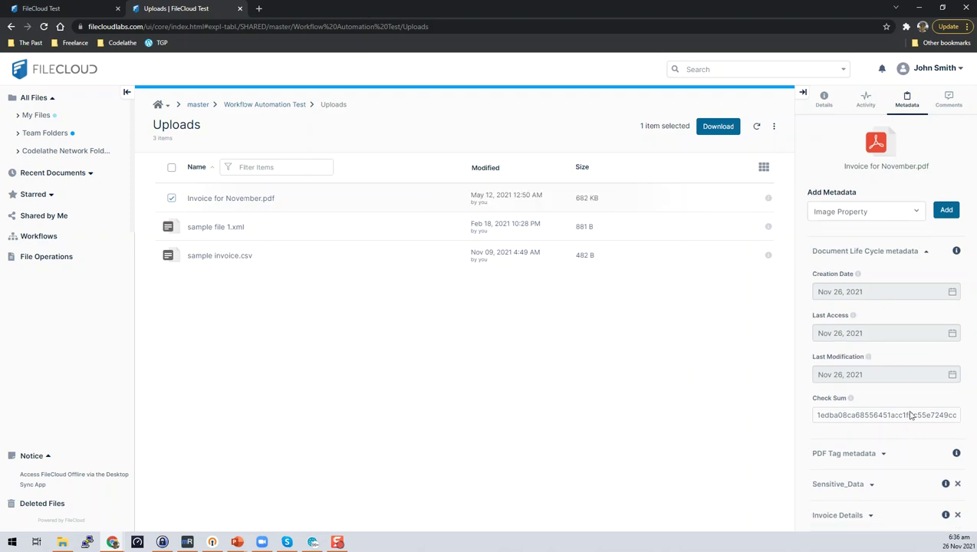
pyautogui.click(870, 521)
pyautogui.click(823, 507)
pyautogui.doubleClick(823, 506)
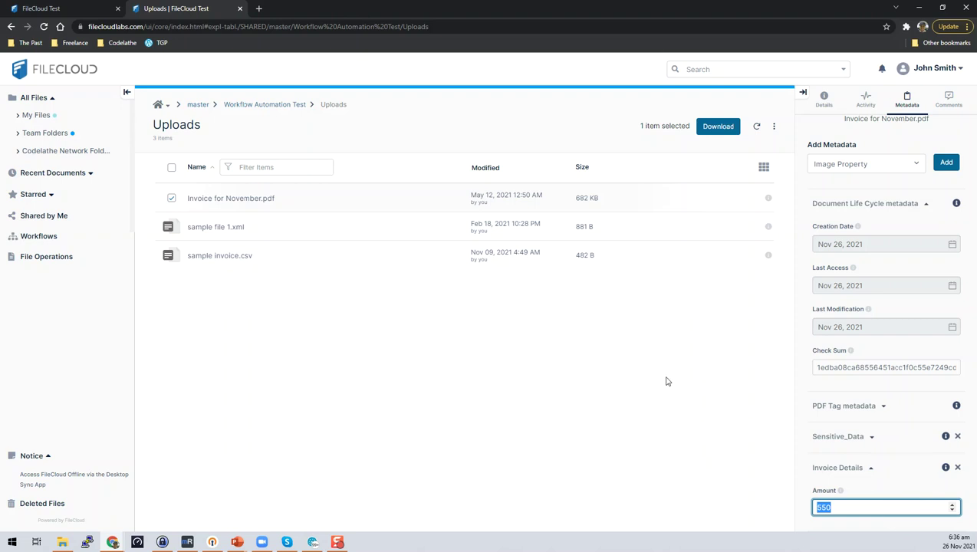
pyautogui.click(515, 387)
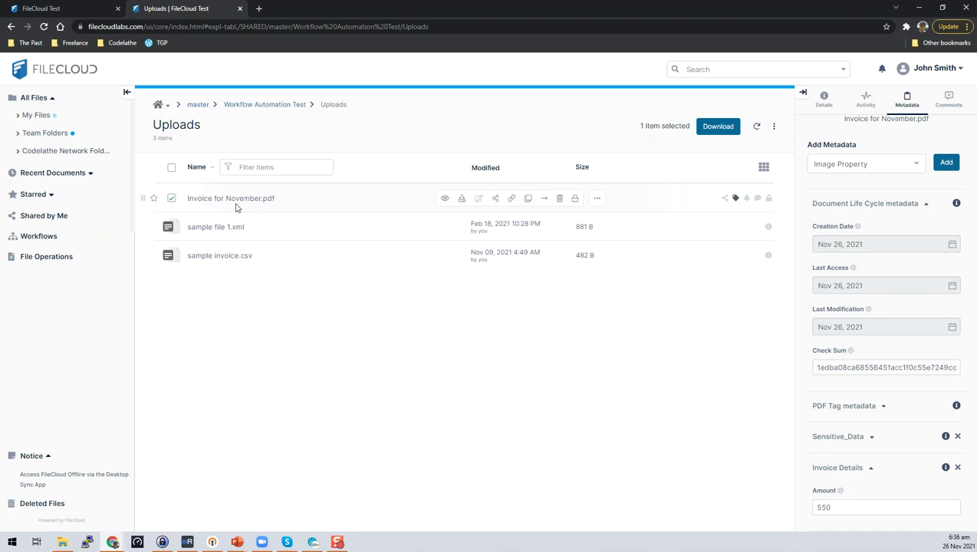
# Step: Start the Invoice Approval Workflow on the Uploads invoice PDF and reload the page
pyautogui.click(597, 198)
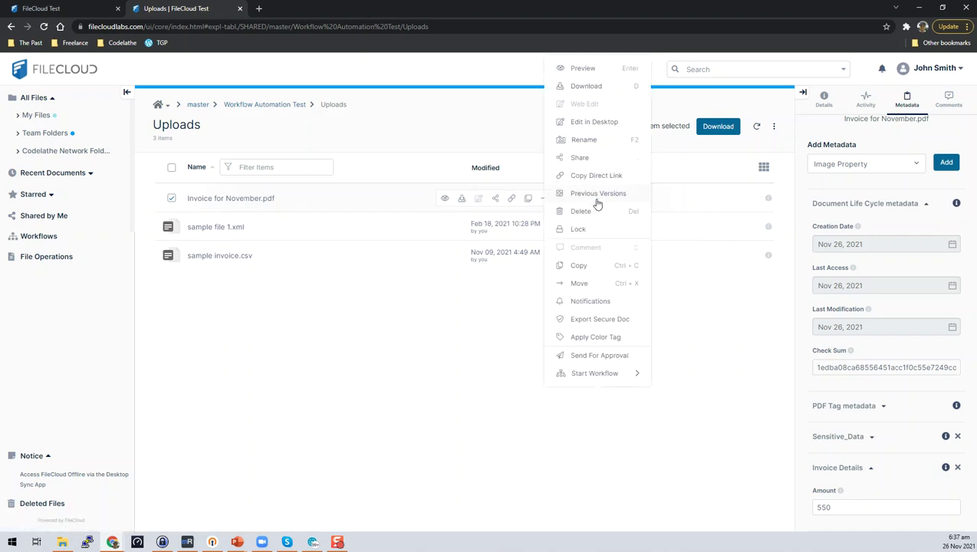
pyautogui.moveTo(610, 377)
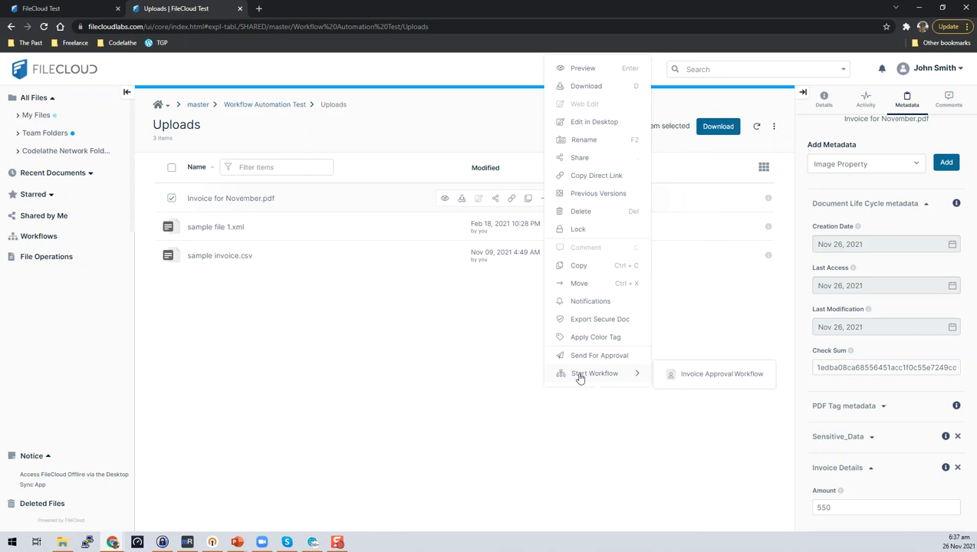
pyautogui.click(703, 381)
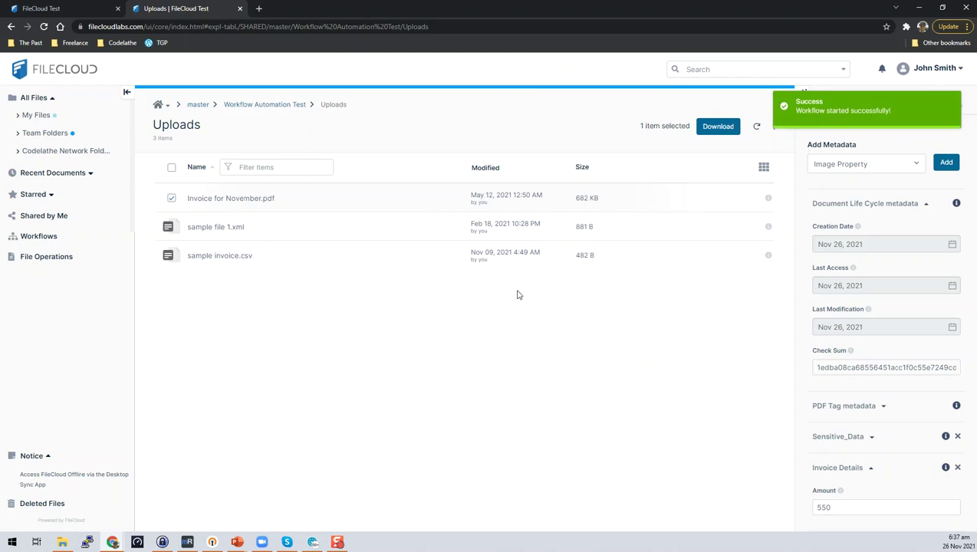
pyautogui.click(43, 27)
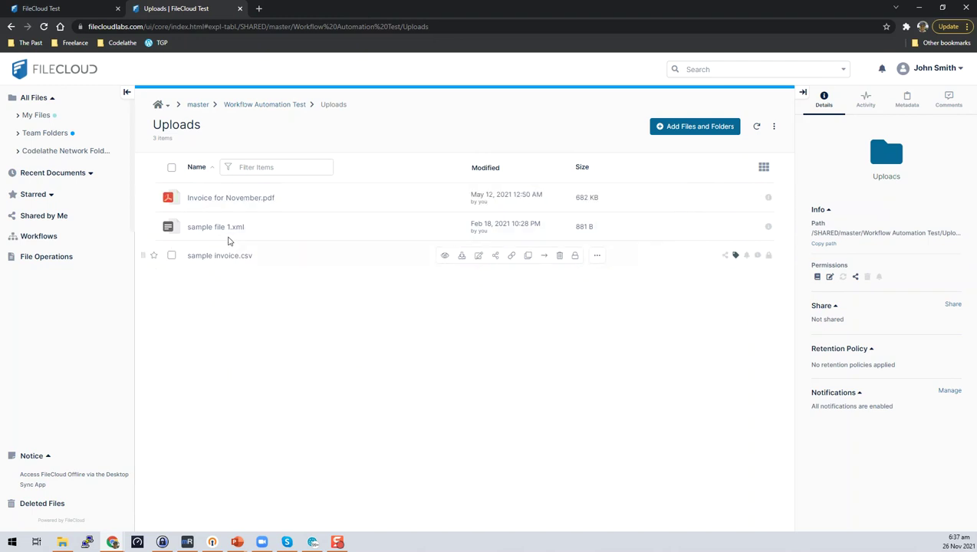
# Step: Run Invoice Approval Workflow on sample file 1.xml and sample invoice.csv, then view Workflows
pyautogui.click(172, 226)
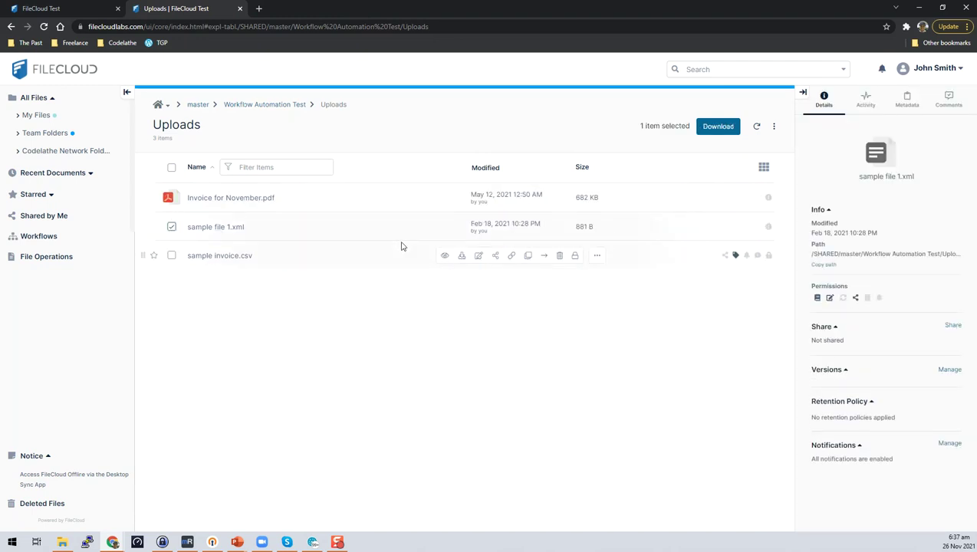
pyautogui.click(596, 227)
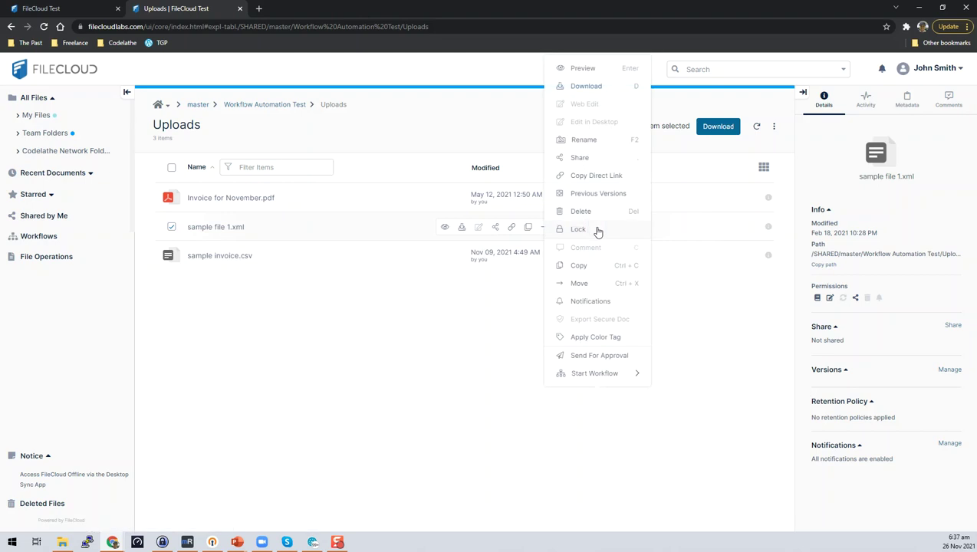
pyautogui.click(694, 376)
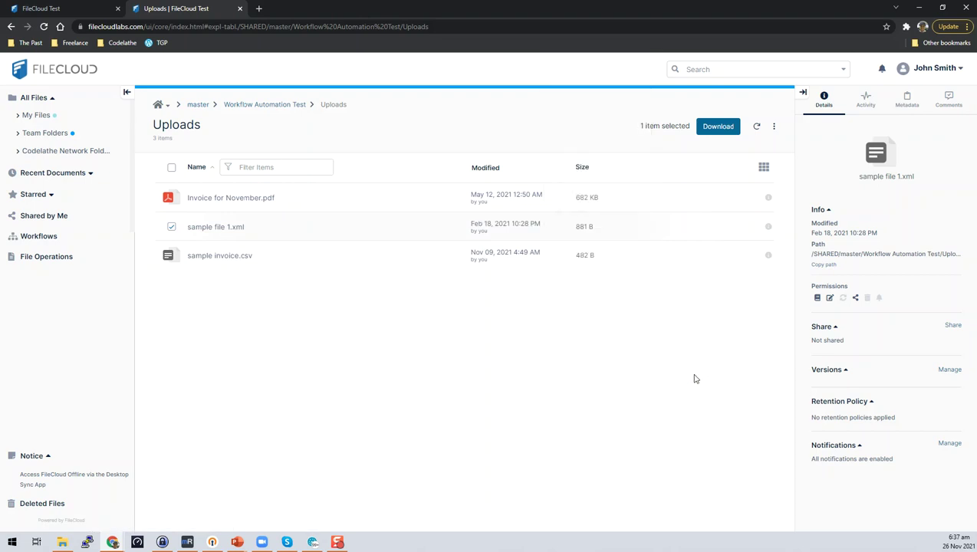
pyautogui.click(171, 226)
pyautogui.click(597, 256)
pyautogui.moveTo(610, 375)
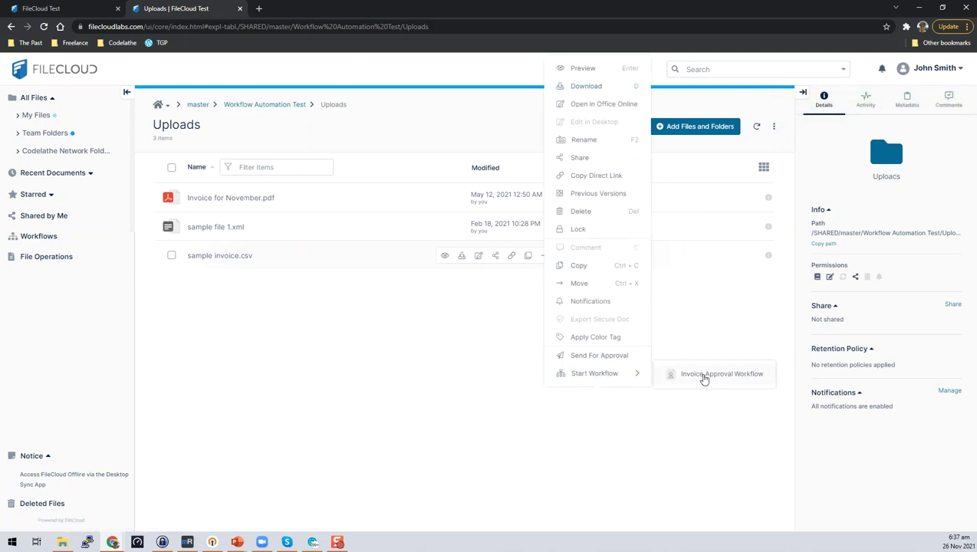
pyautogui.click(703, 376)
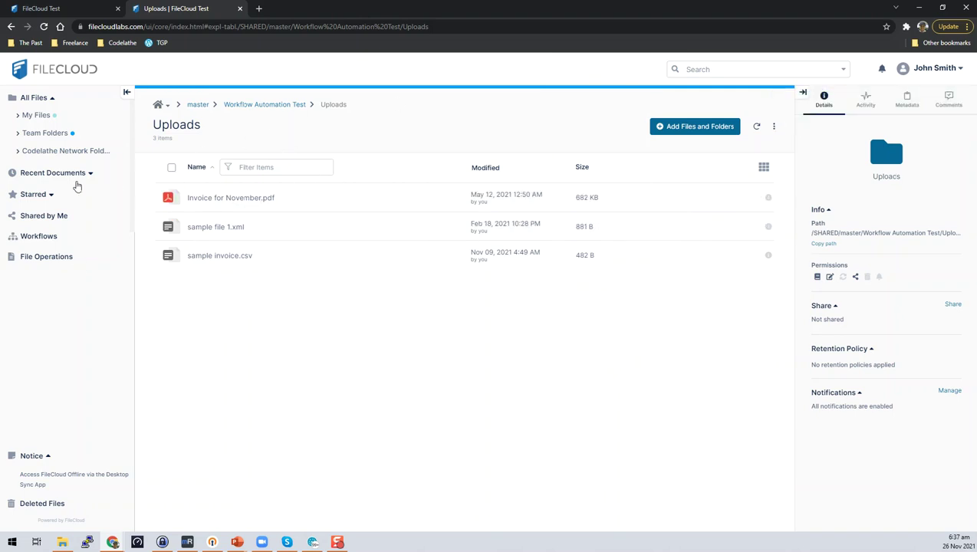
pyautogui.click(39, 239)
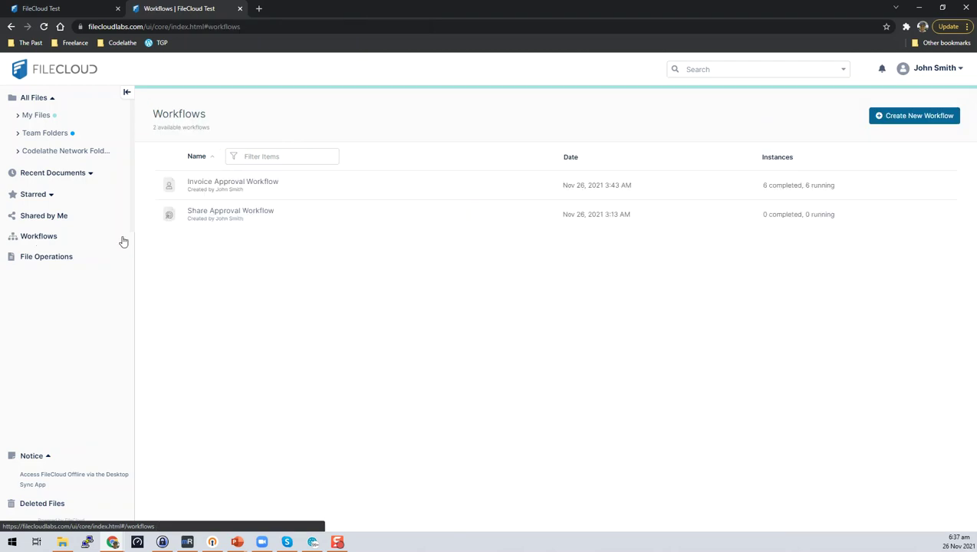
# Step: Open the Invoice Approval Workflow's Completed instance for Uploads/Invoice for November.pdf
pyautogui.click(240, 184)
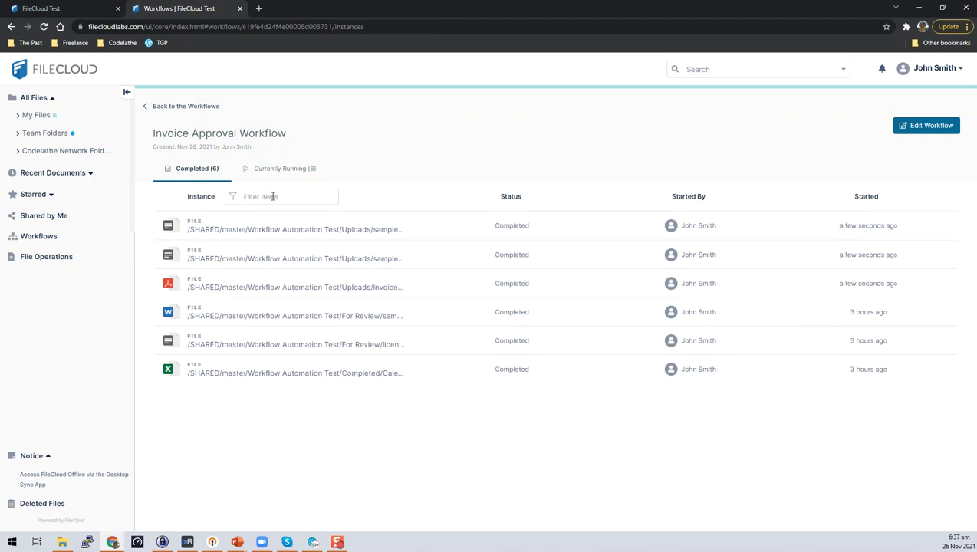
pyautogui.moveTo(429, 240)
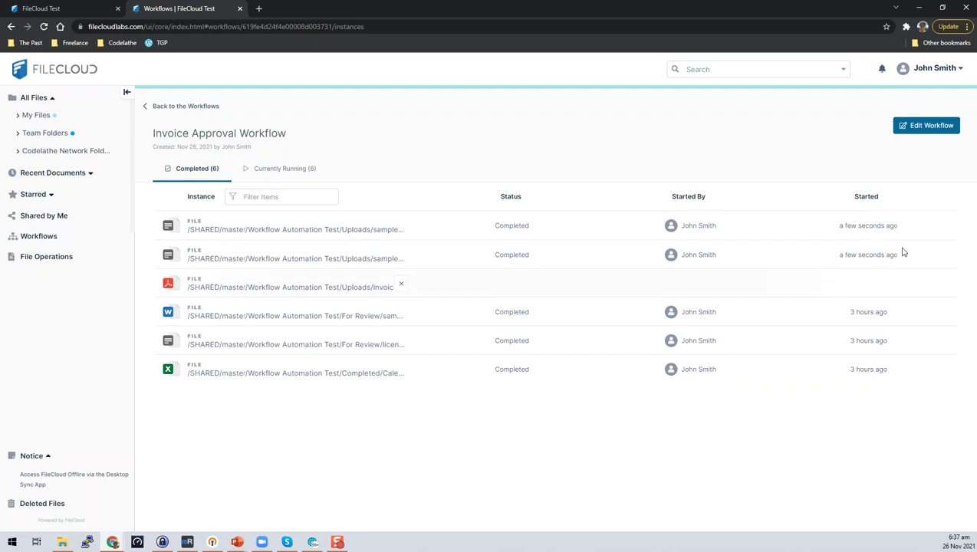
pyautogui.click(328, 289)
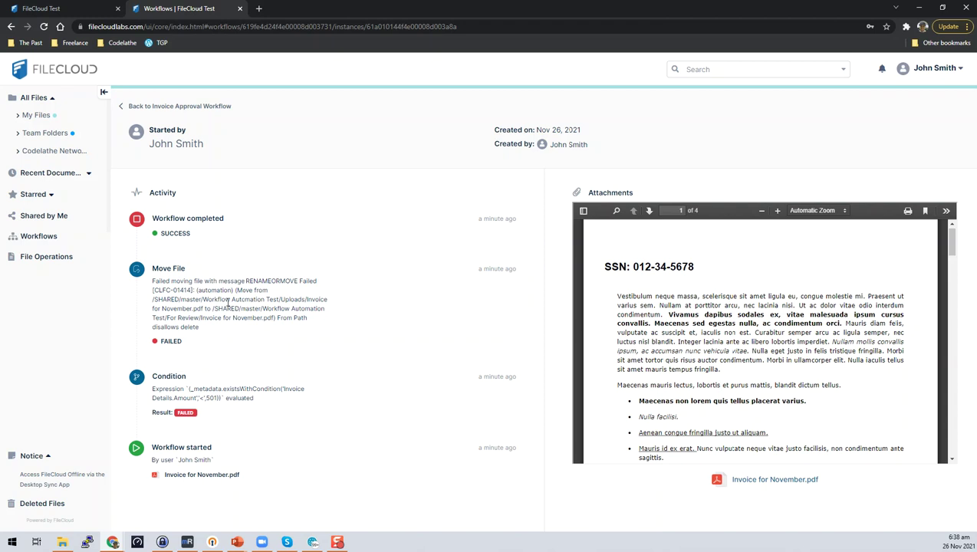
# Step: Read the Move File failure reason (source path disallows delete), then switch to the admin console tab
pyautogui.moveTo(177, 315); pyautogui.dragTo(290, 328)
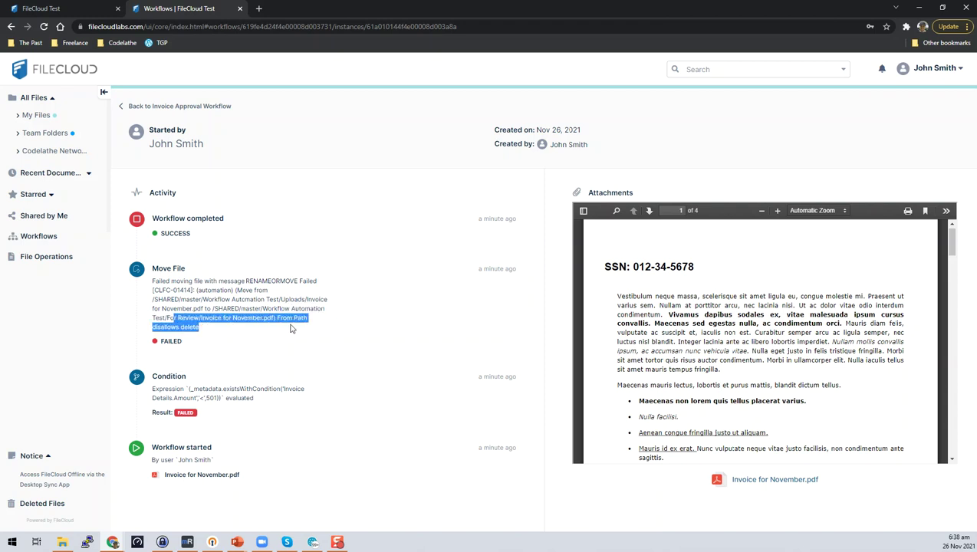
pyautogui.click(309, 327)
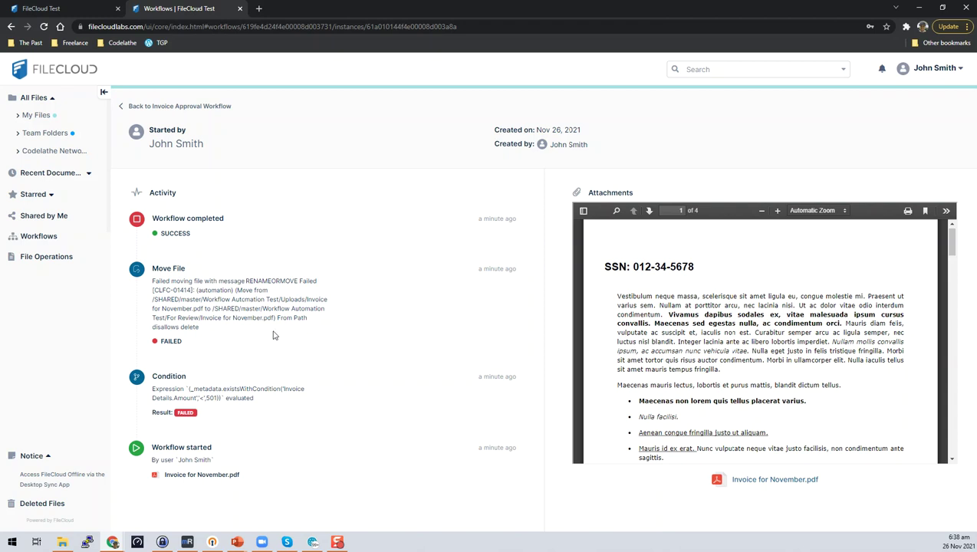
pyautogui.moveTo(217, 329); pyautogui.dragTo(151, 309)
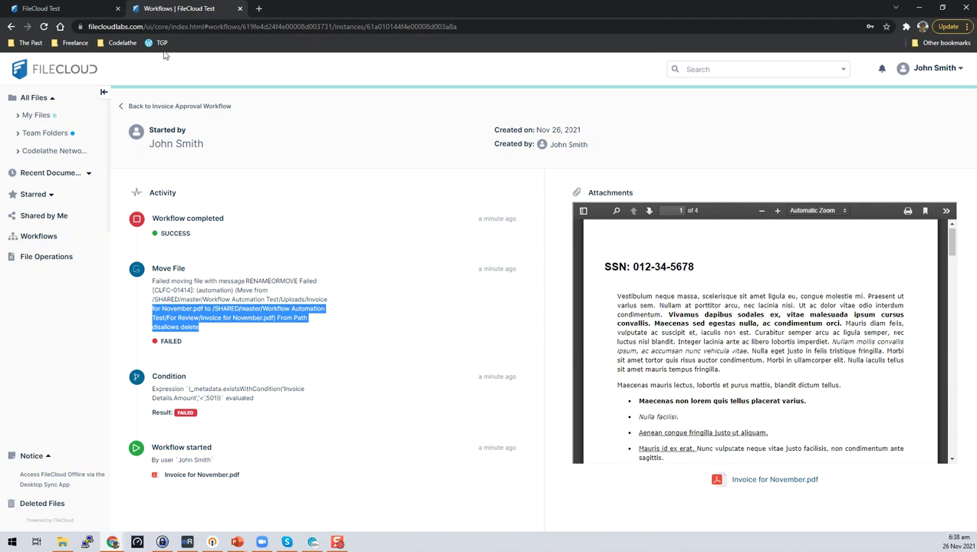
pyautogui.click(98, 7)
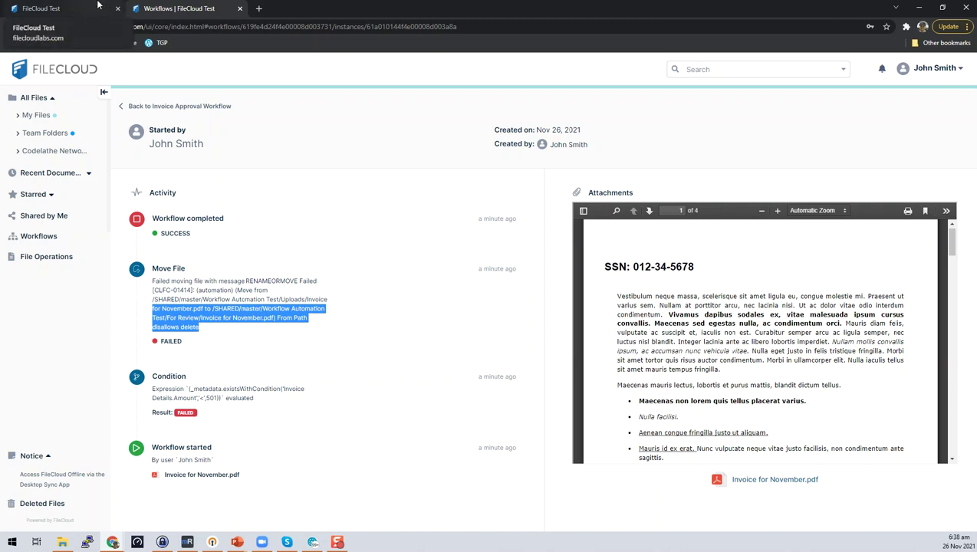
# Step: Give the first guest user Allow Delete on the Workflow Automation Test share, then return to the instance tab
pyautogui.click(46, 222)
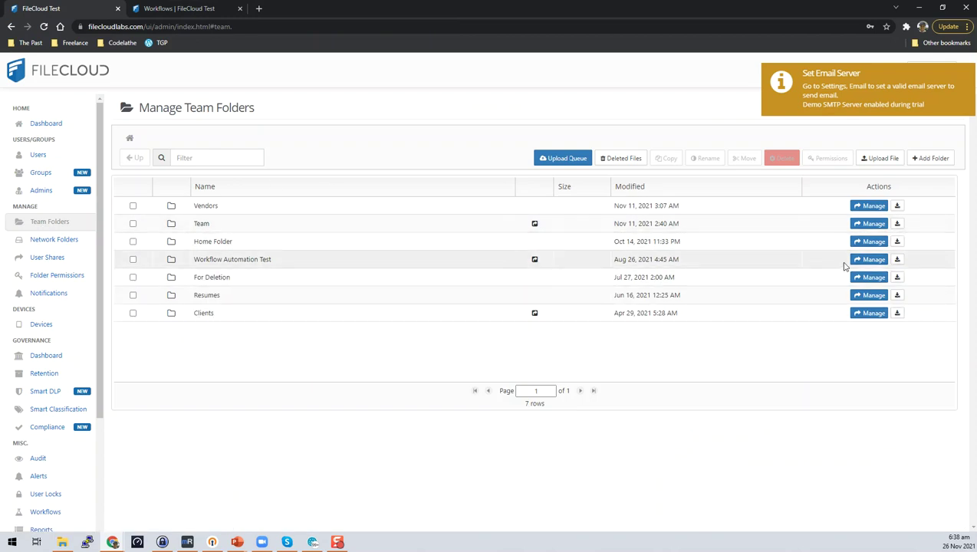
pyautogui.click(869, 260)
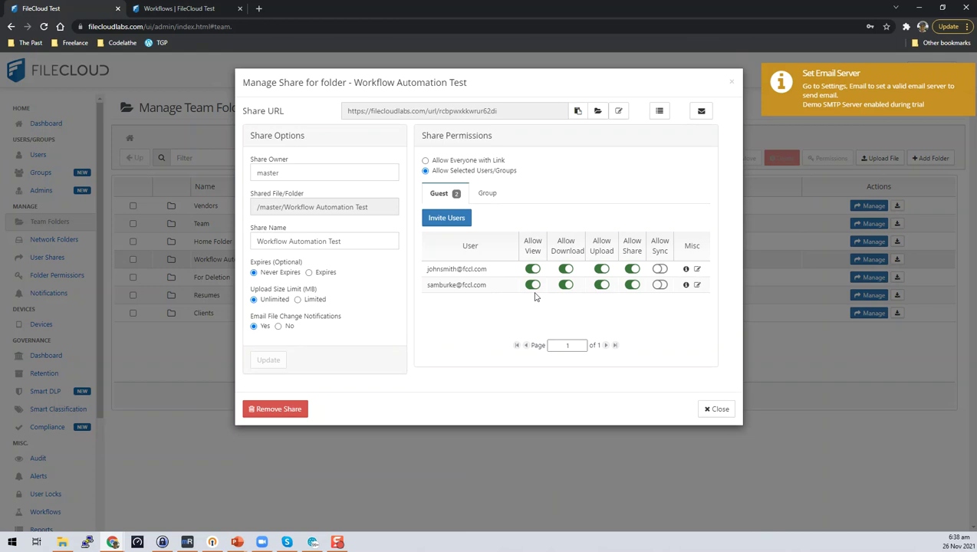
pyautogui.click(696, 269)
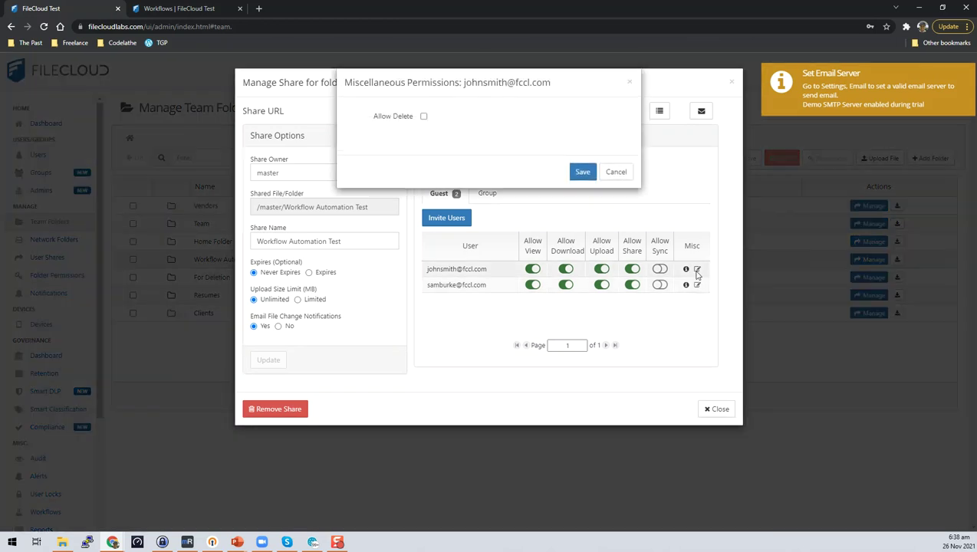
pyautogui.click(423, 116)
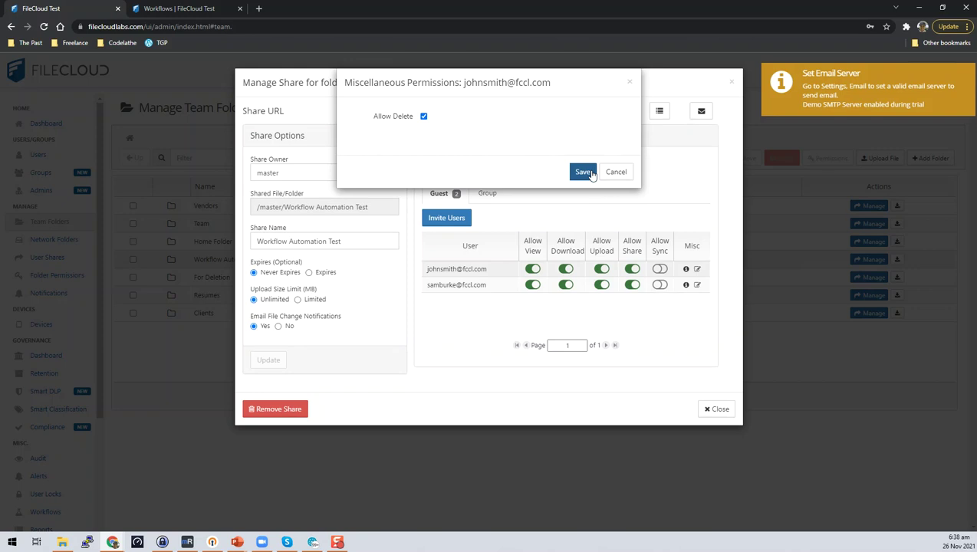
pyautogui.click(589, 172)
pyautogui.click(716, 409)
pyautogui.click(204, 6)
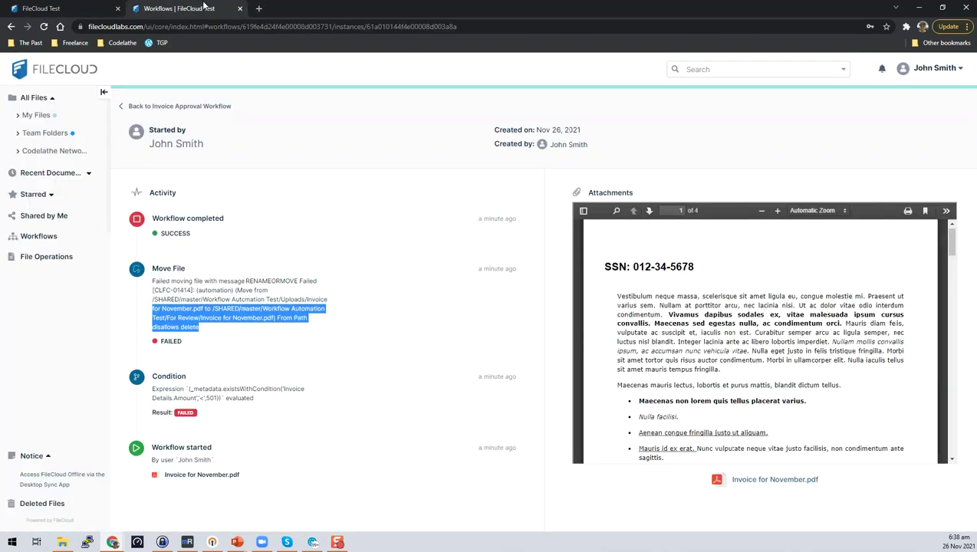
# Step: Reload and browse to Team Folders > master > Workflow Automation Test > Uploads
pyautogui.click(45, 27)
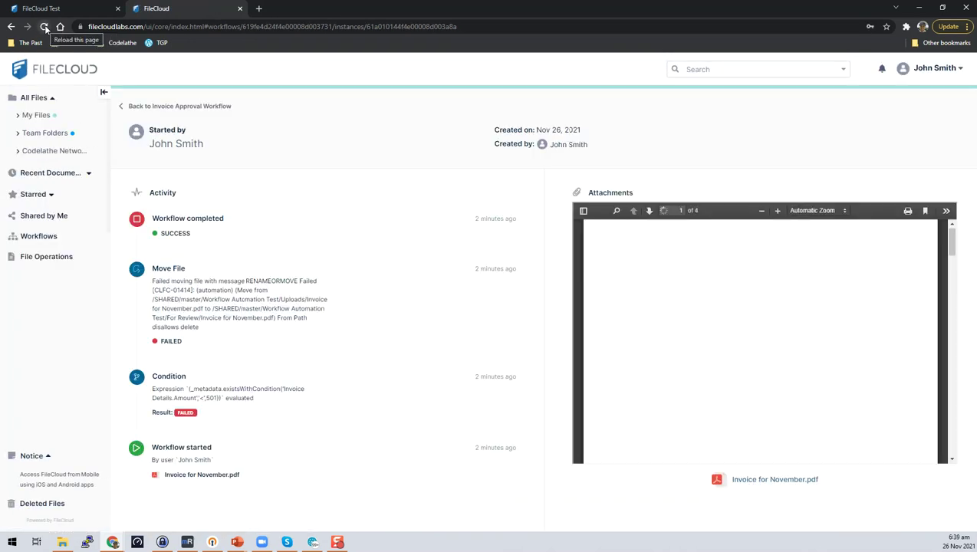
pyautogui.click(43, 238)
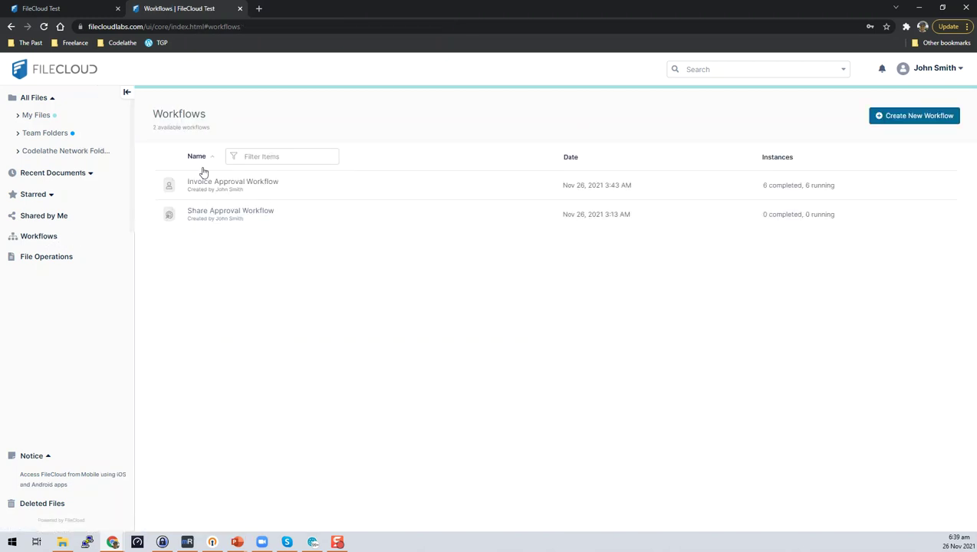
pyautogui.click(44, 138)
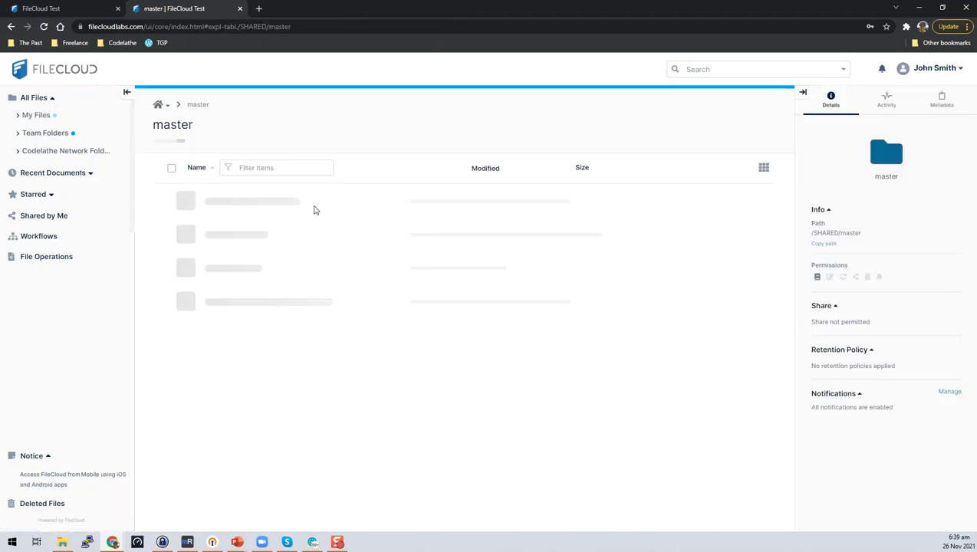
pyautogui.click(214, 257)
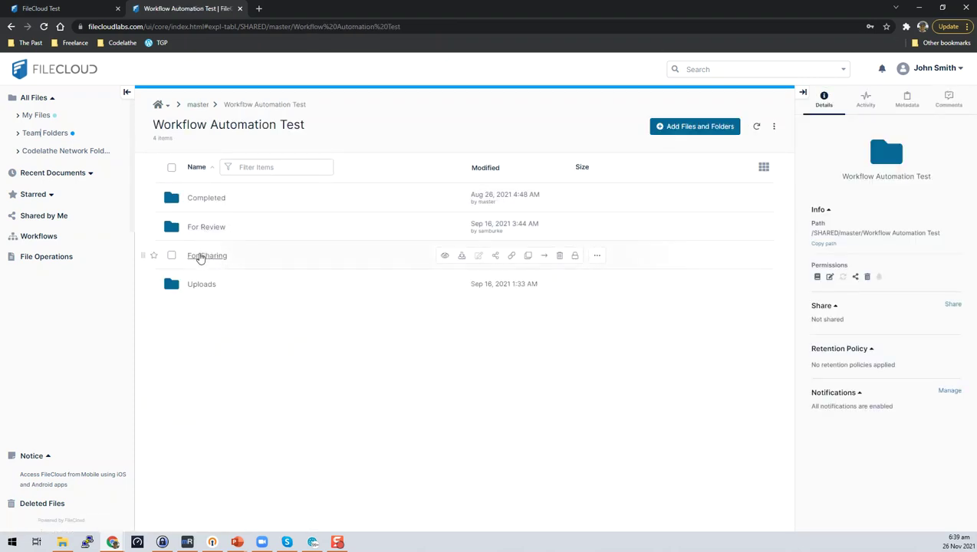
pyautogui.click(201, 285)
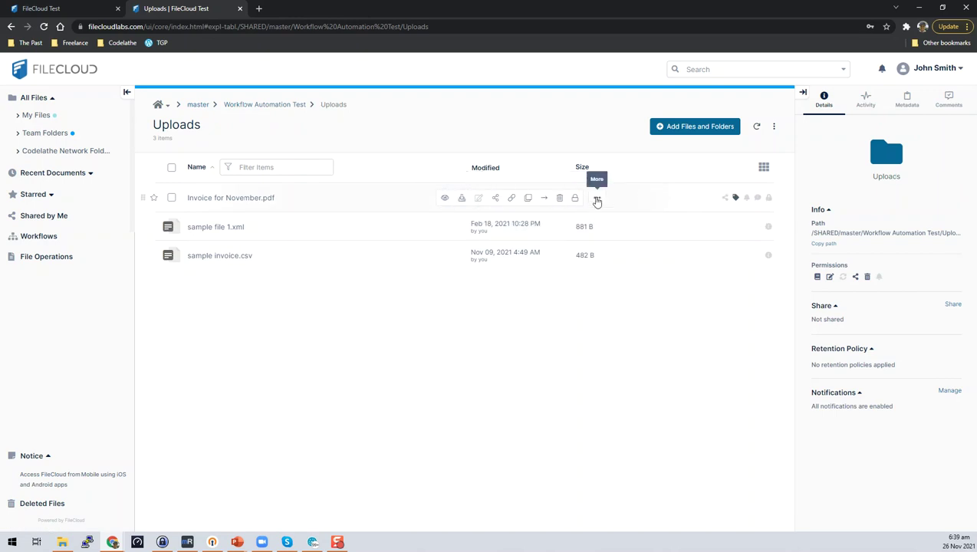
# Step: Rerun Invoice Approval Workflow on Invoice for November.pdf, sample file 1.xml and sample invoice.csv
pyautogui.click(597, 201)
pyautogui.moveTo(601, 374)
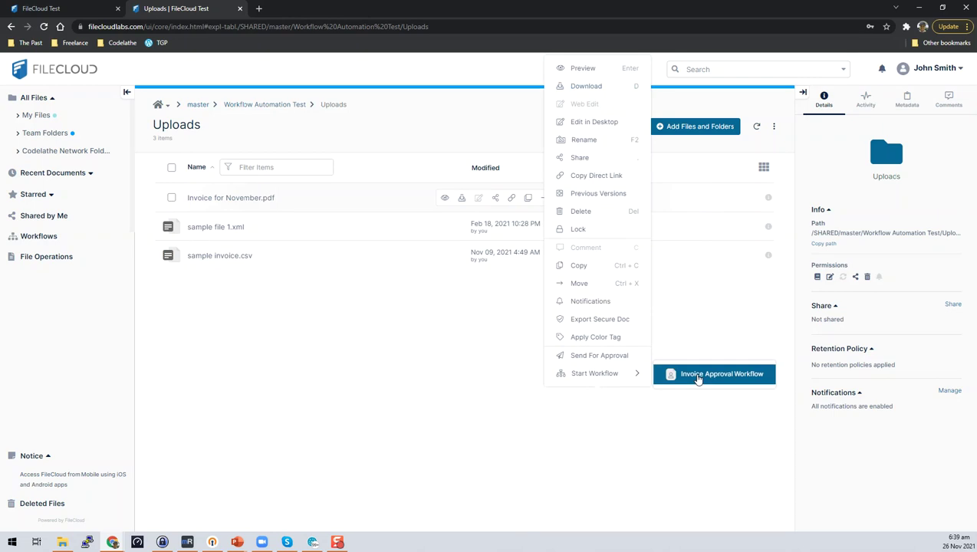
pyautogui.click(697, 376)
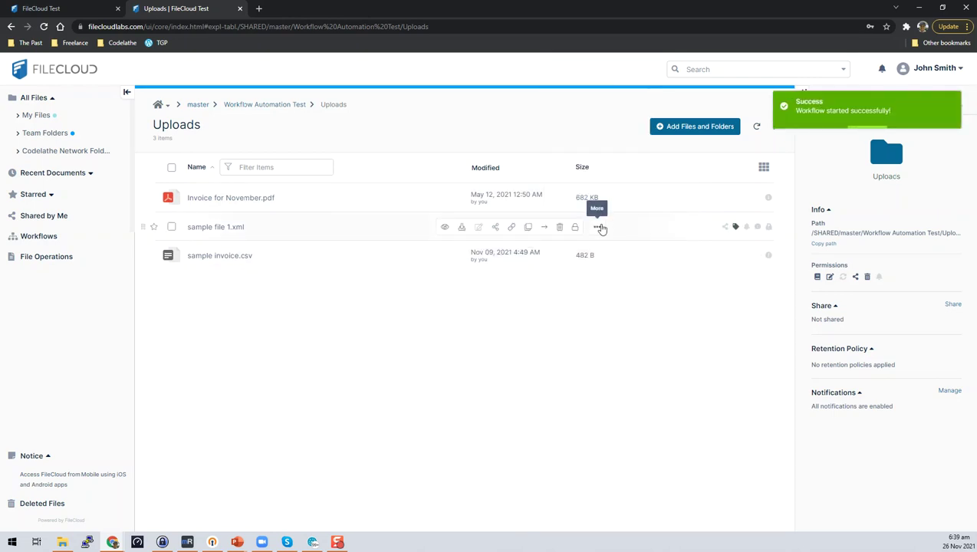
pyautogui.click(599, 227)
pyautogui.moveTo(626, 374)
pyautogui.click(685, 376)
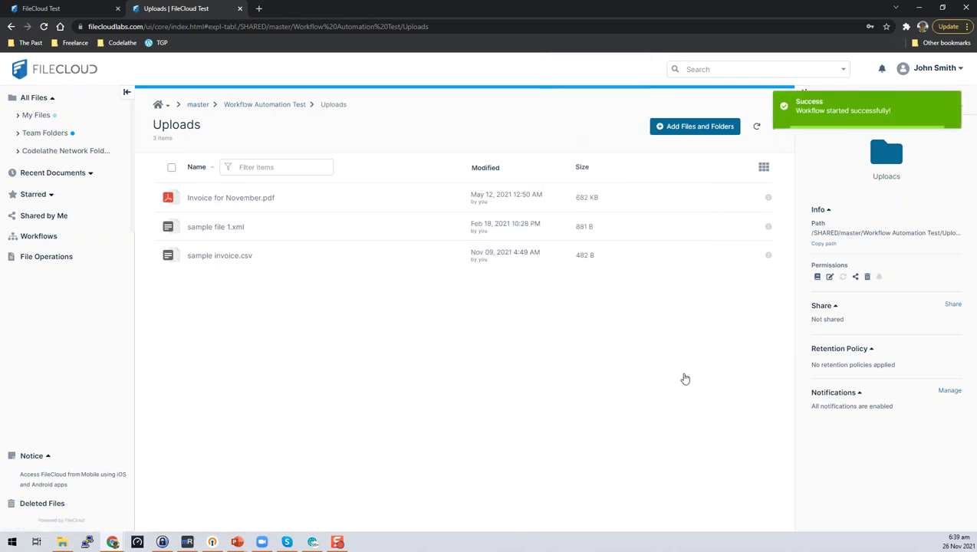
pyautogui.click(598, 256)
pyautogui.moveTo(623, 375)
pyautogui.click(697, 376)
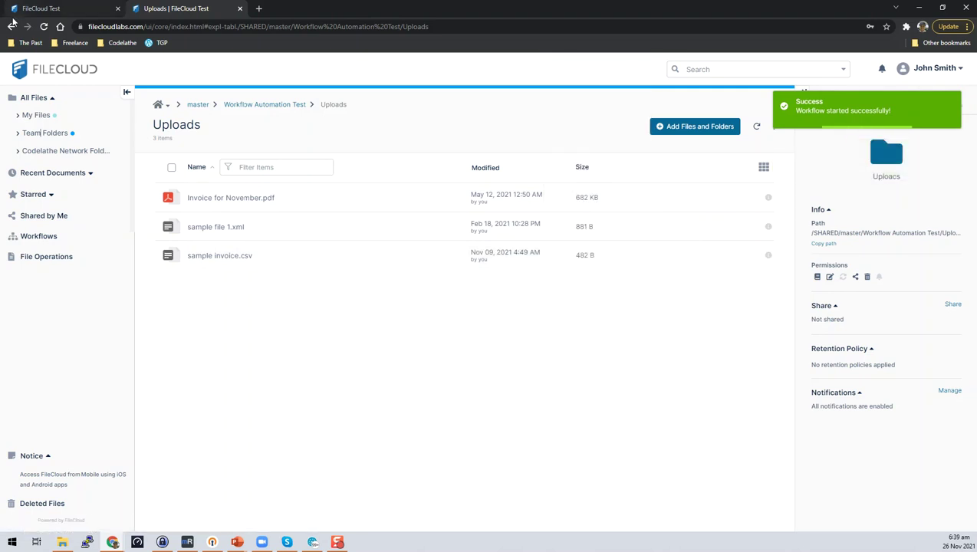
# Step: Check the Invoice Details amount (550) of Invoice for November.pdf in For Review
pyautogui.click(45, 27)
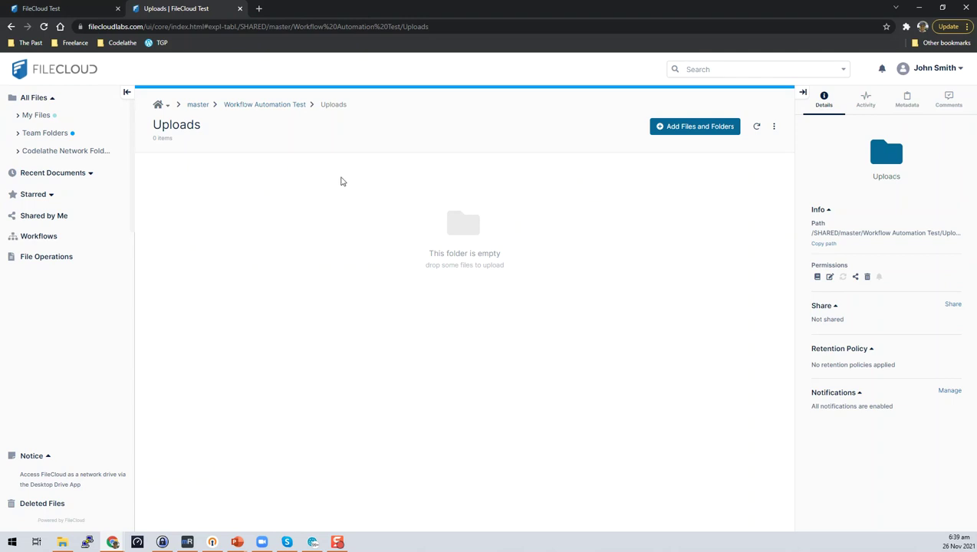
pyautogui.click(253, 105)
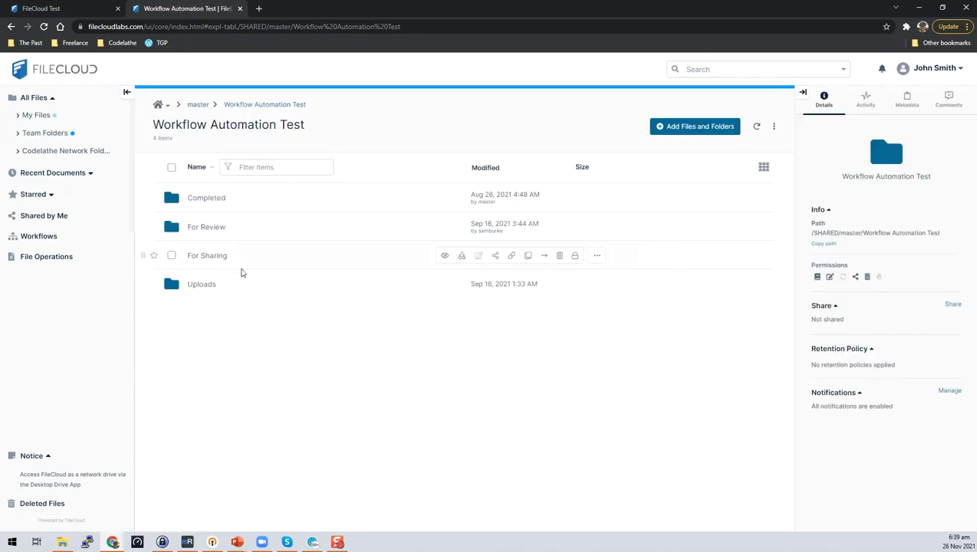
pyautogui.click(208, 227)
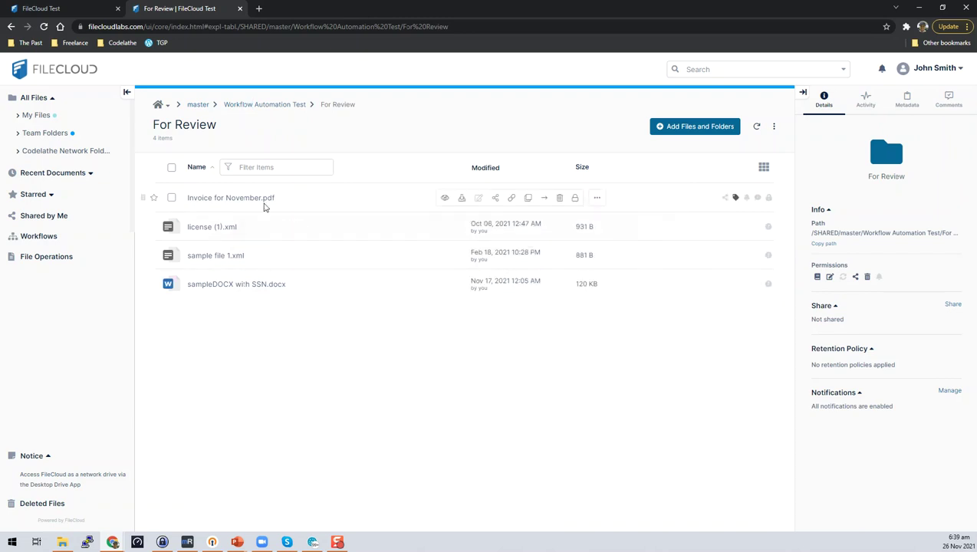
pyautogui.click(171, 198)
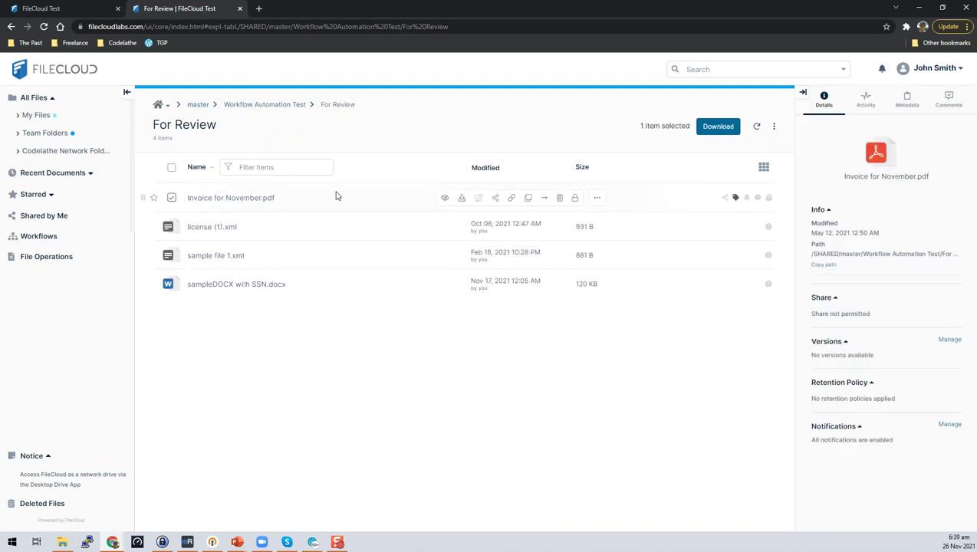
pyautogui.click(907, 98)
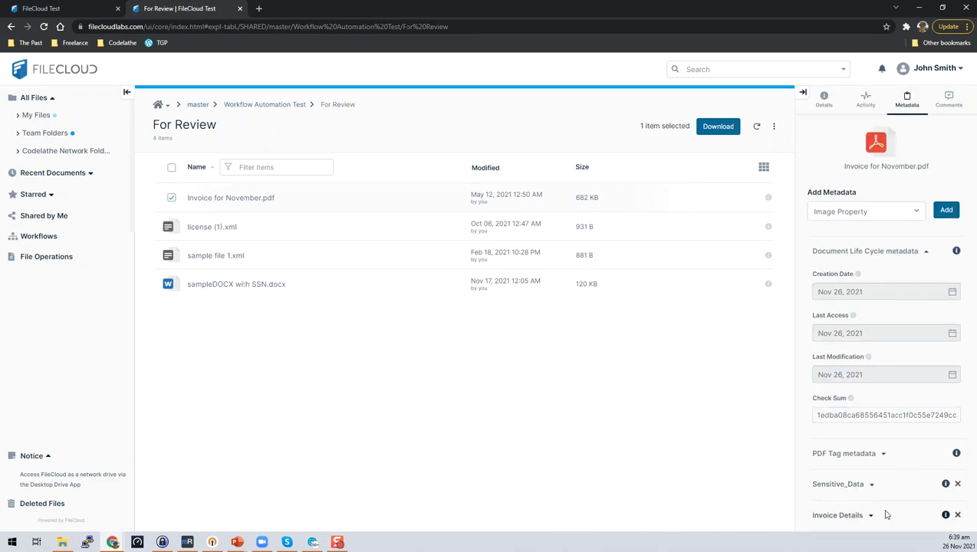
pyautogui.click(871, 516)
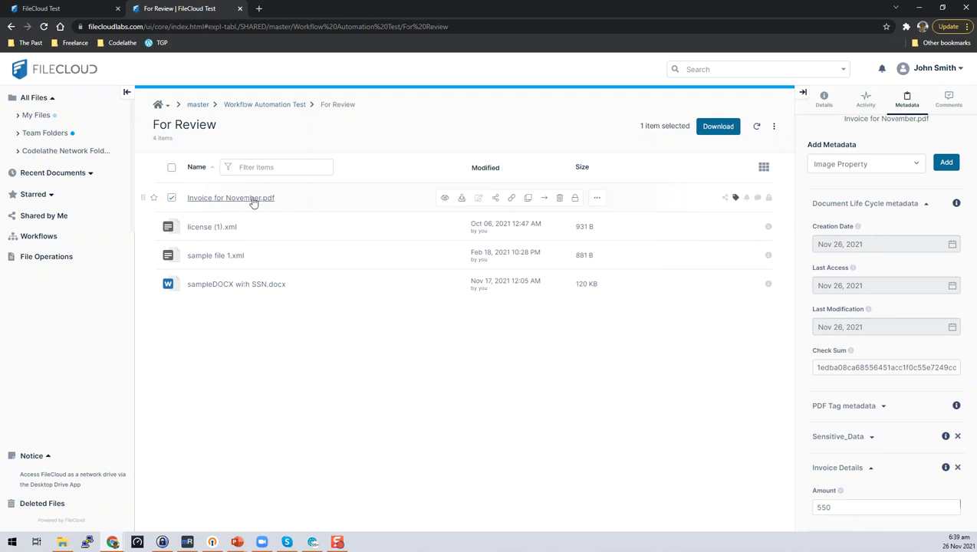
# Step: Check sample invoice.csv's Invoice Details amount (490) in Completed, then return to Workflows
pyautogui.click(254, 105)
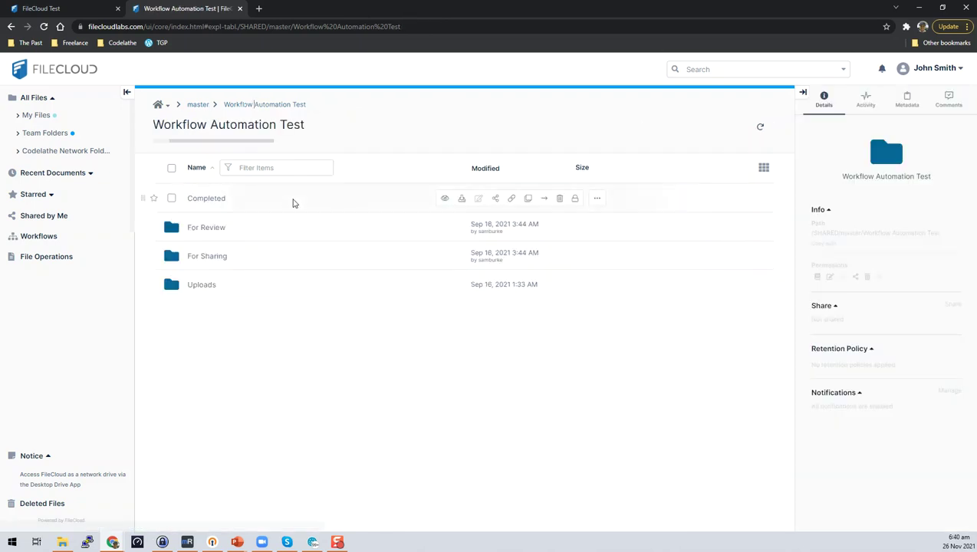
pyautogui.click(222, 226)
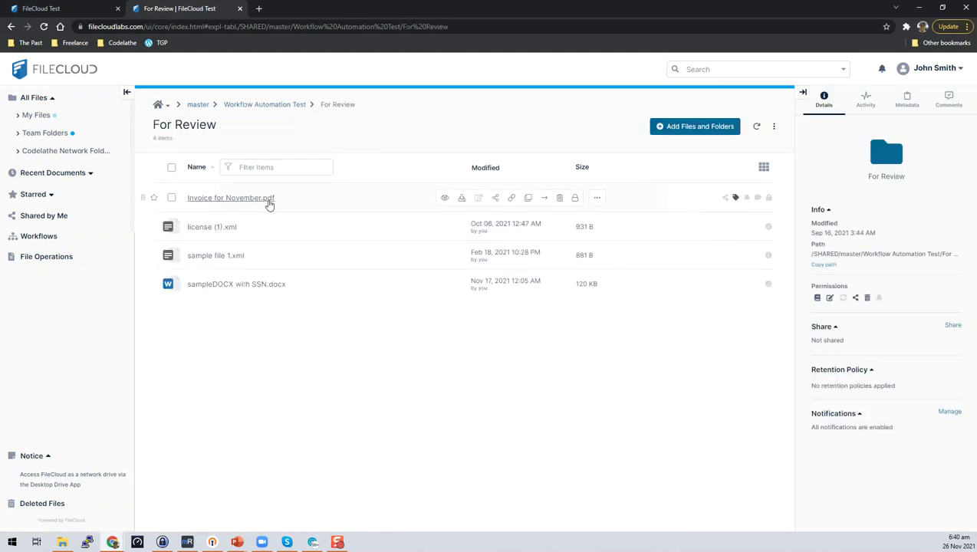
pyautogui.click(246, 105)
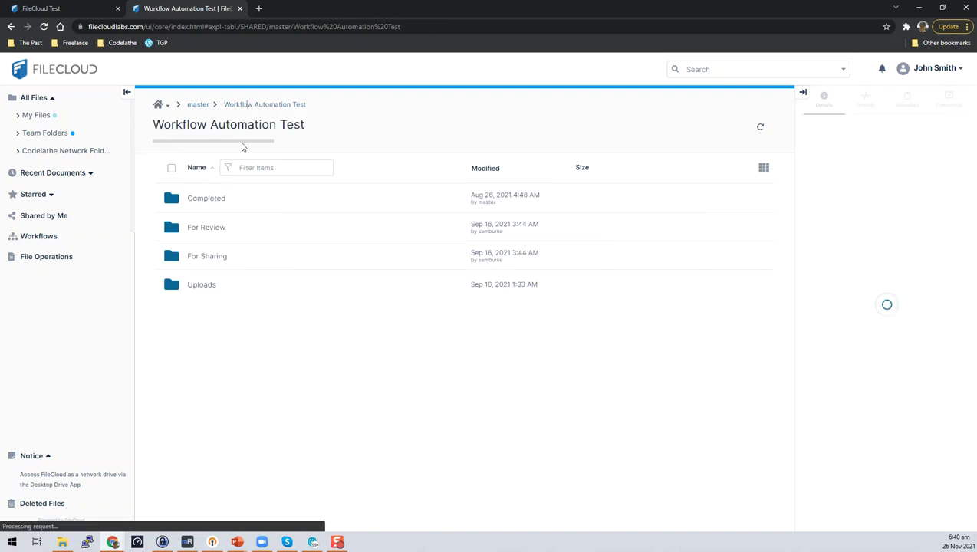
pyautogui.click(214, 200)
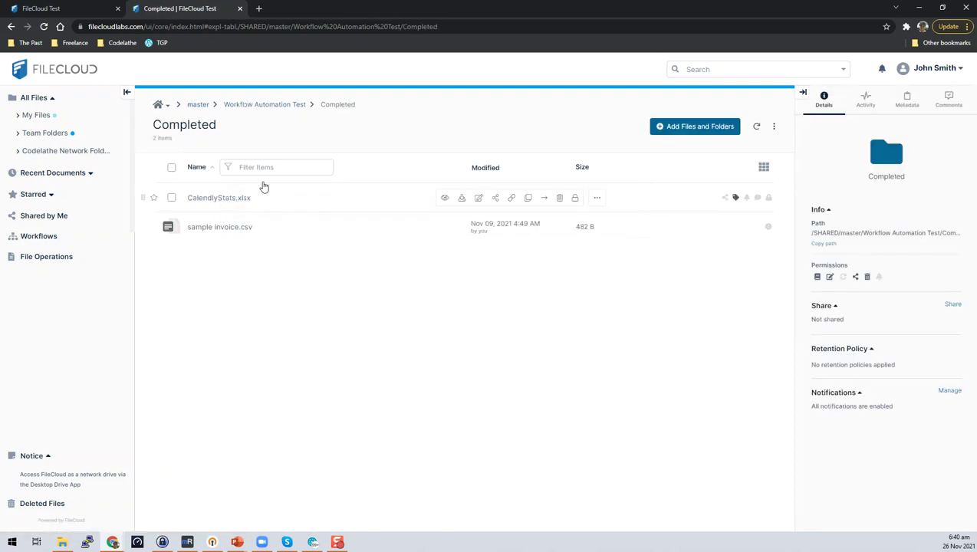
pyautogui.click(171, 229)
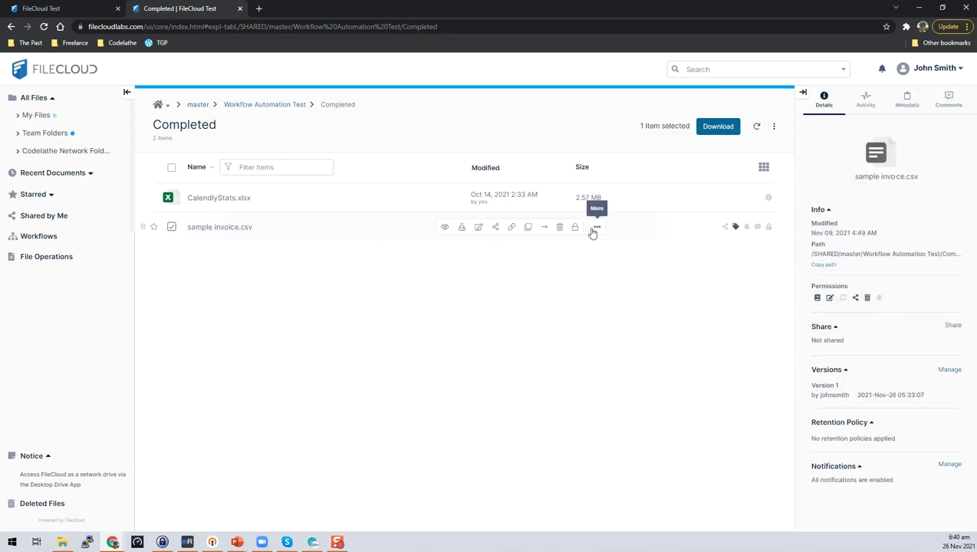
pyautogui.click(907, 99)
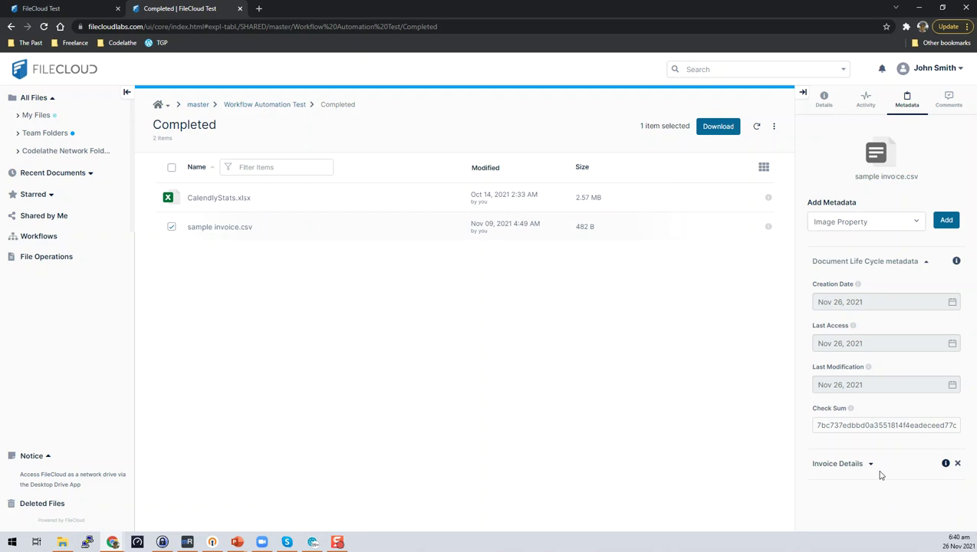
pyautogui.click(869, 464)
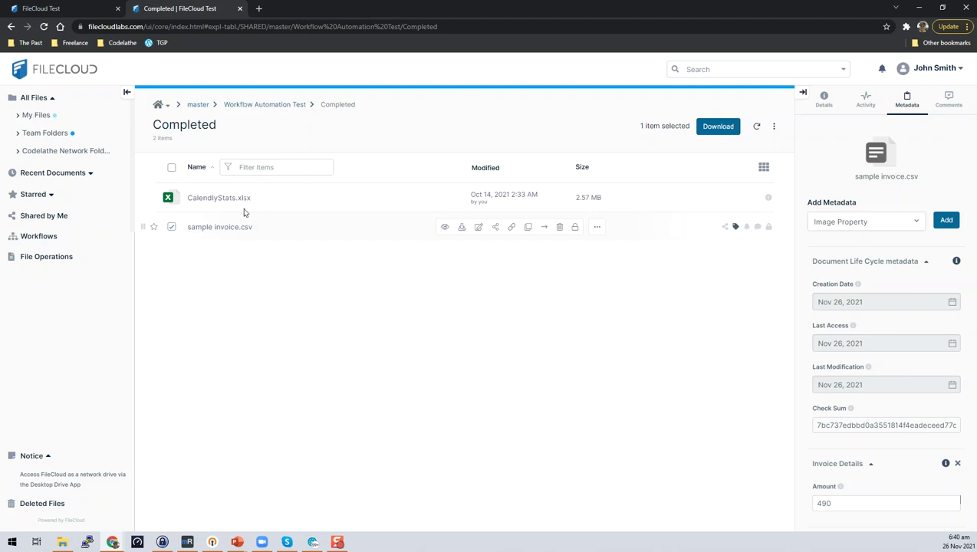
pyautogui.click(43, 237)
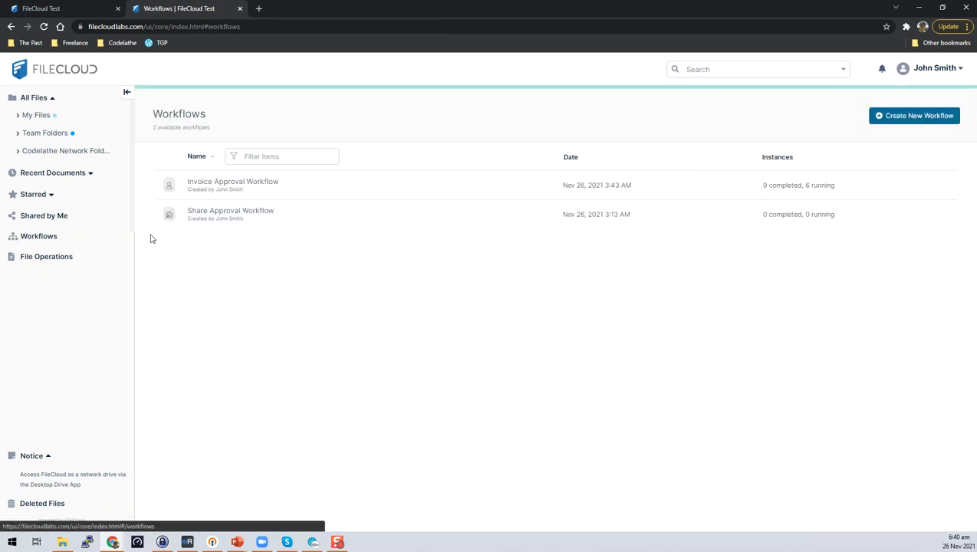
# Step: Review the November invoice instance's failed Condition and its Move File to For Review, then go back
pyautogui.click(222, 188)
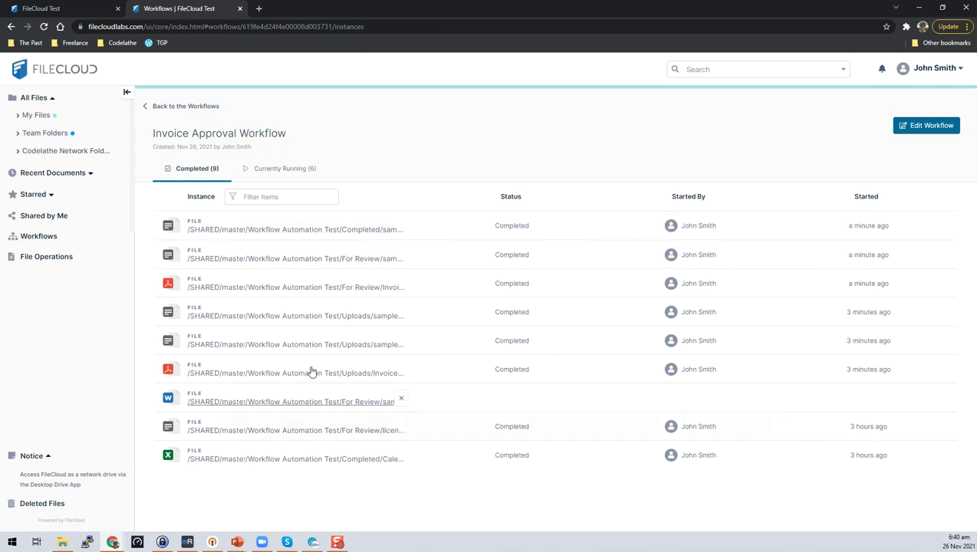
pyautogui.click(311, 288)
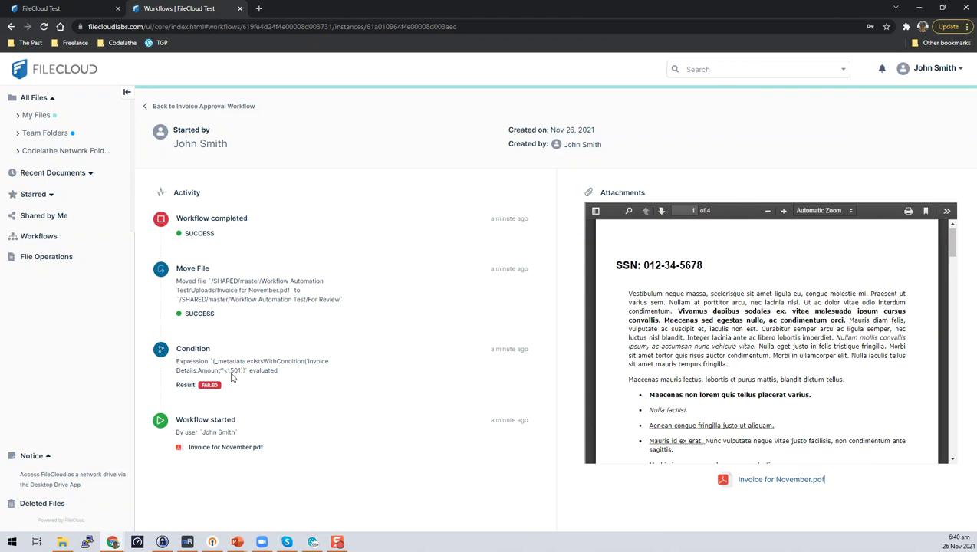
pyautogui.moveTo(239, 320); pyautogui.dragTo(184, 291)
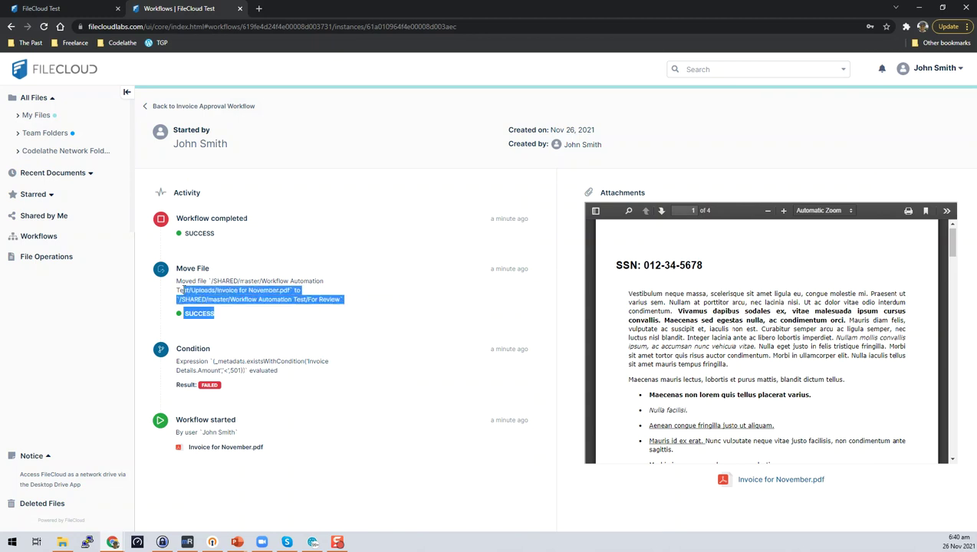
pyautogui.click(233, 394)
pyautogui.moveTo(226, 388); pyautogui.dragTo(175, 353)
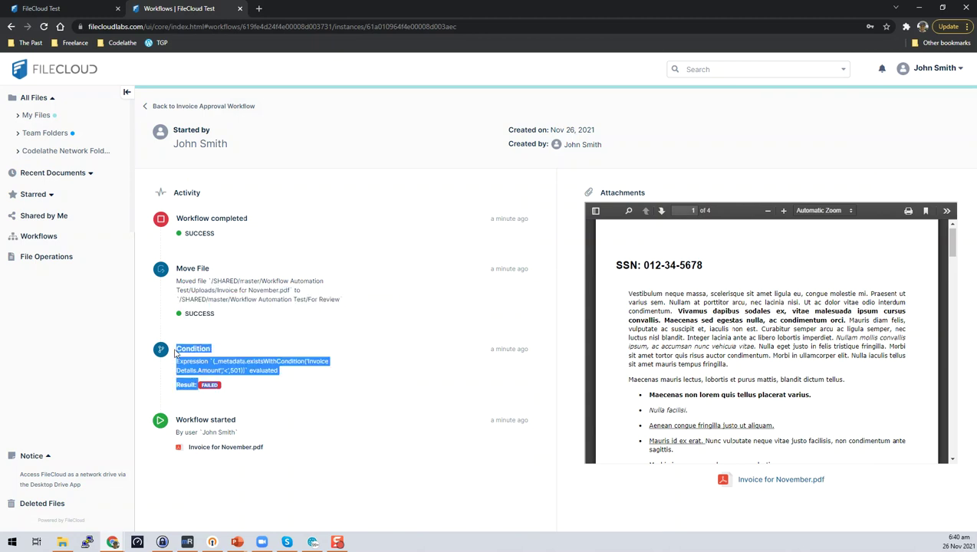
pyautogui.click(237, 396)
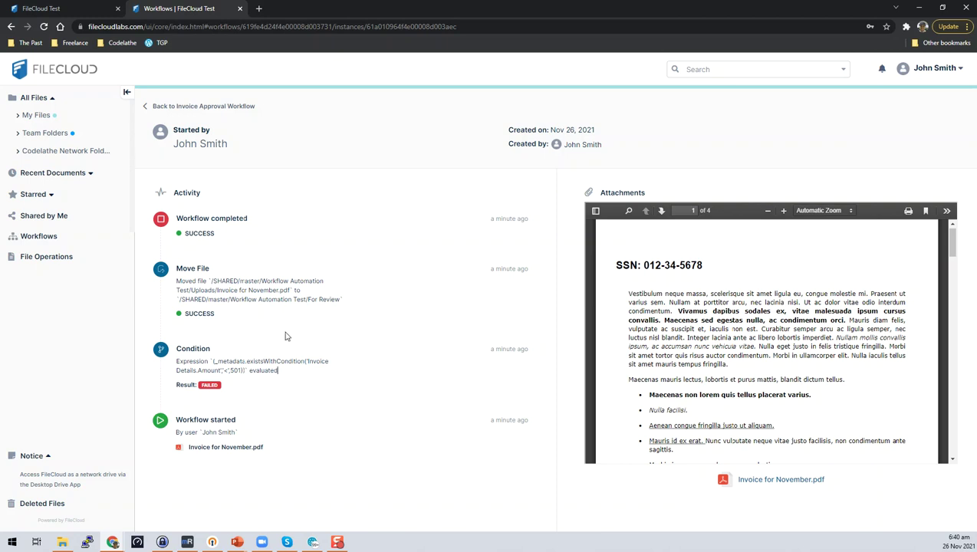
pyautogui.moveTo(350, 305); pyautogui.dragTo(152, 270)
pyautogui.moveTo(217, 241); pyautogui.dragTo(169, 222)
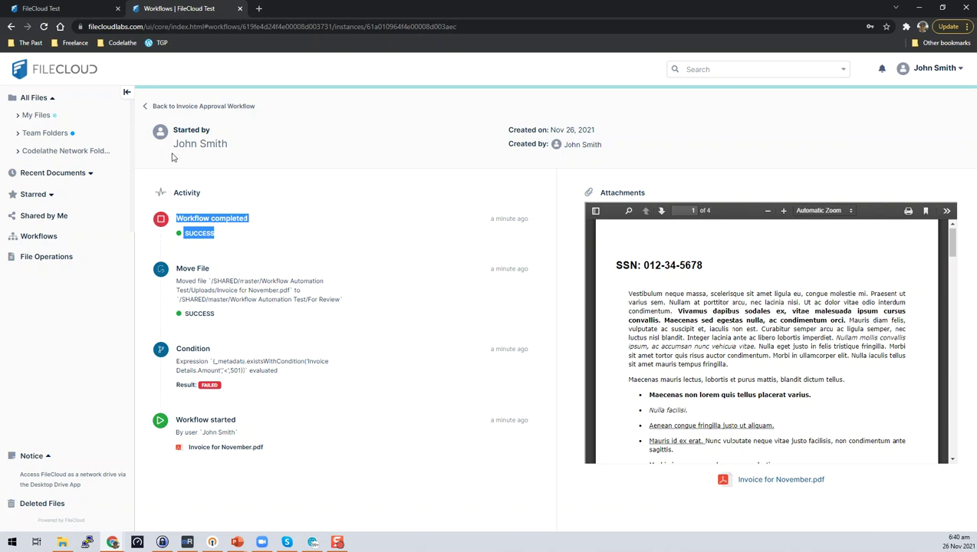
pyautogui.click(149, 106)
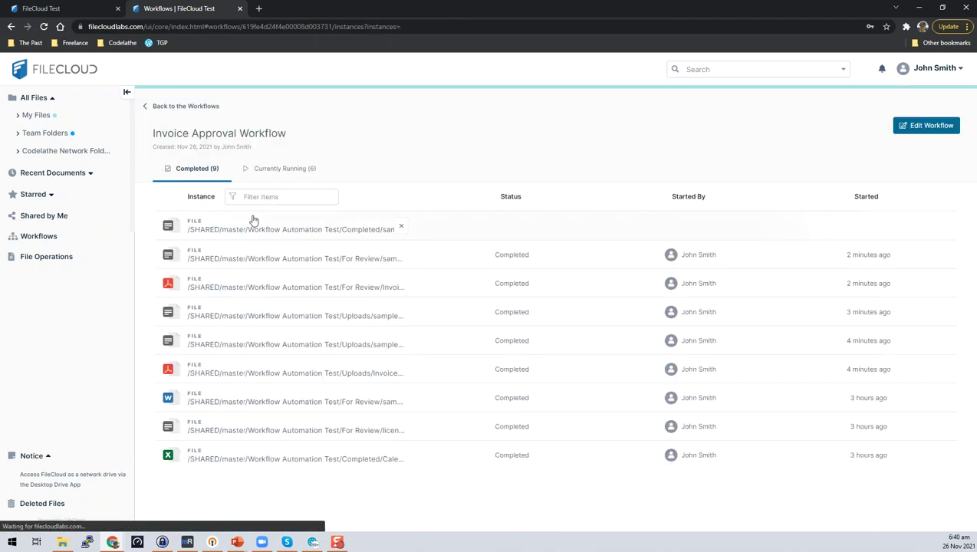
# Step: Confirm the sample invoice.csv instance passed its Condition and moved to Completed, then reopen Workflows
pyautogui.click(270, 230)
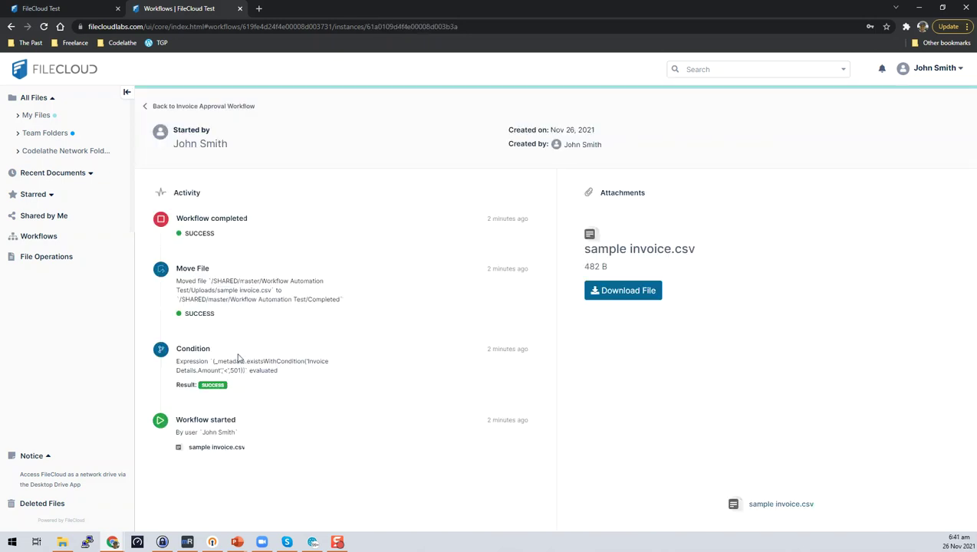
pyautogui.moveTo(240, 392); pyautogui.dragTo(166, 355)
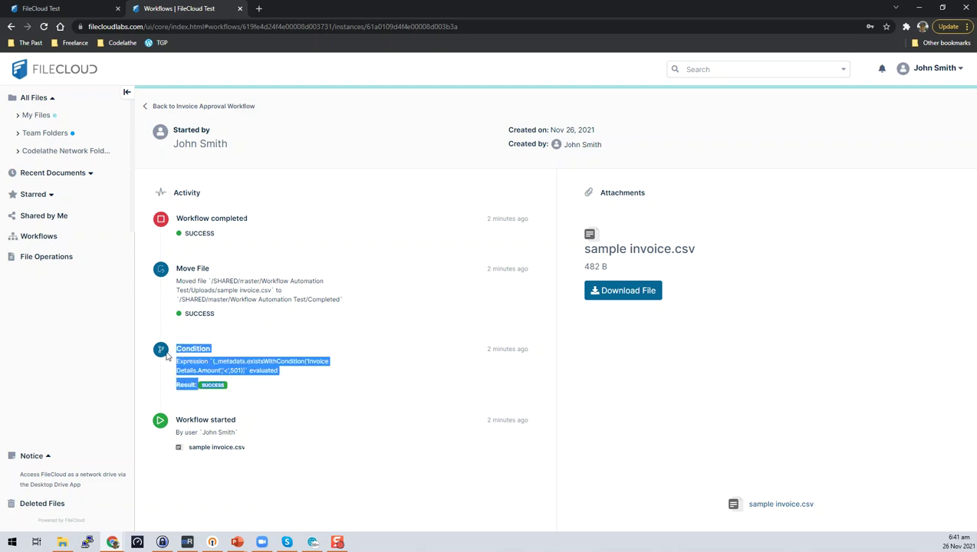
pyautogui.click(259, 388)
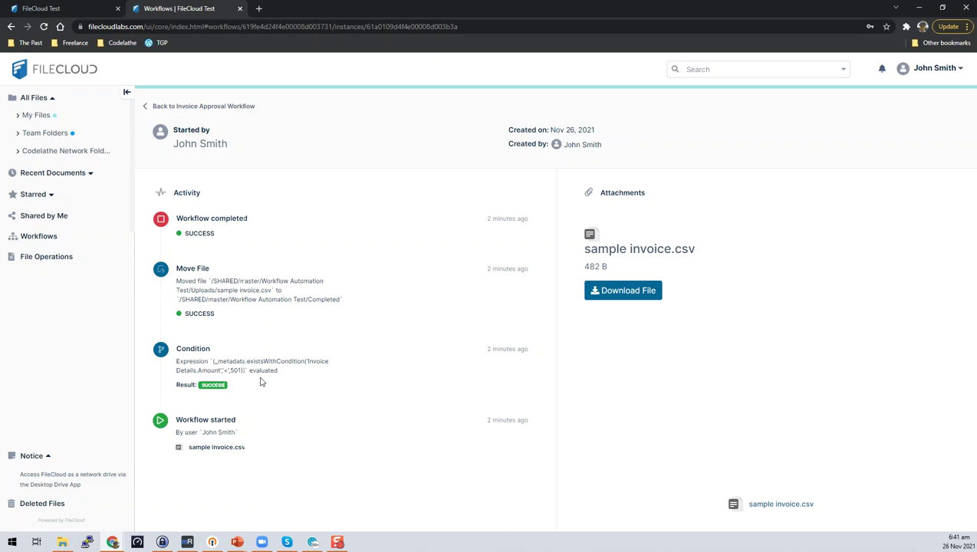
pyautogui.moveTo(240, 318); pyautogui.dragTo(163, 265)
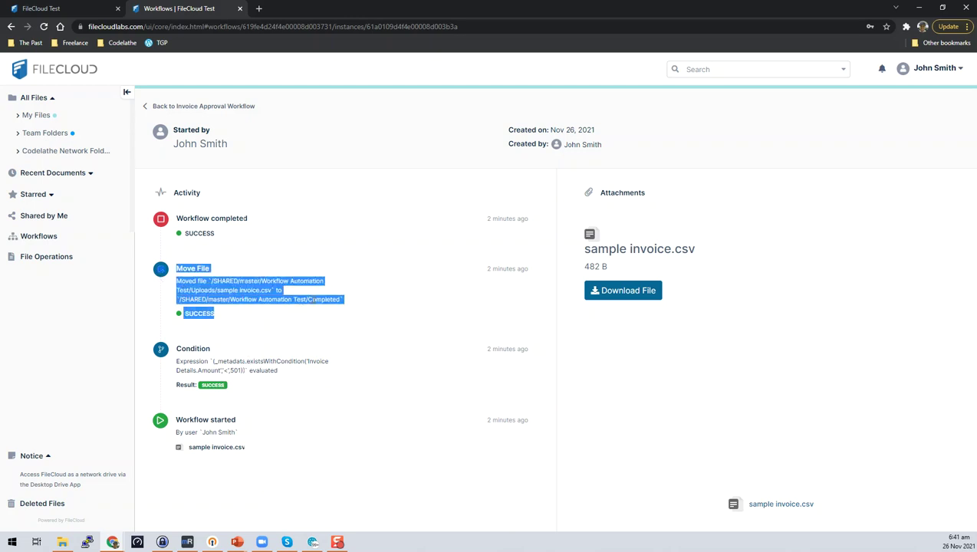
pyautogui.click(202, 240)
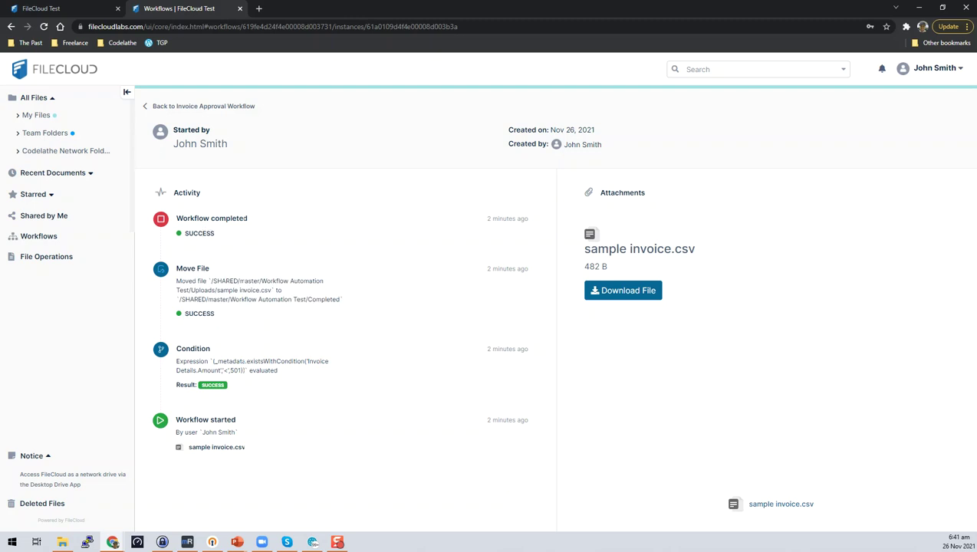
pyautogui.click(49, 70)
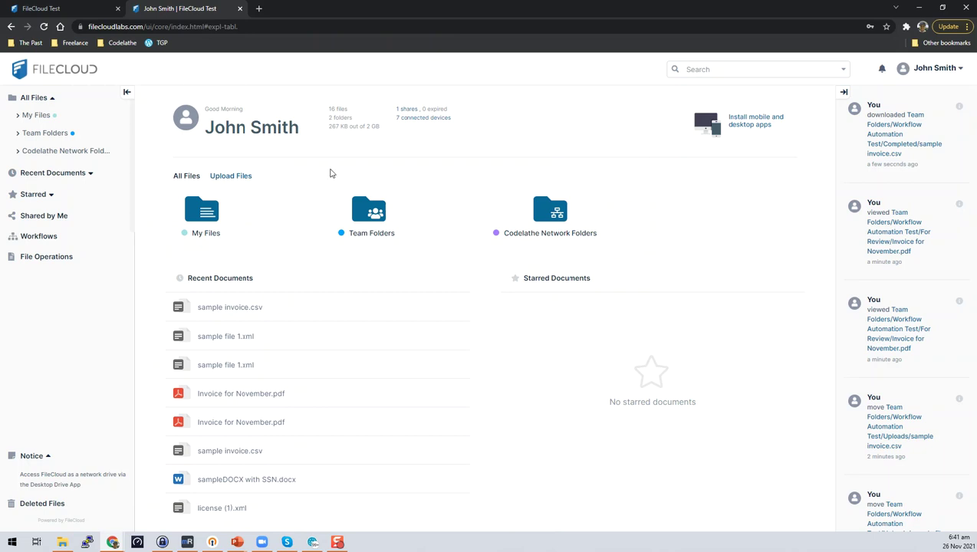
pyautogui.click(52, 240)
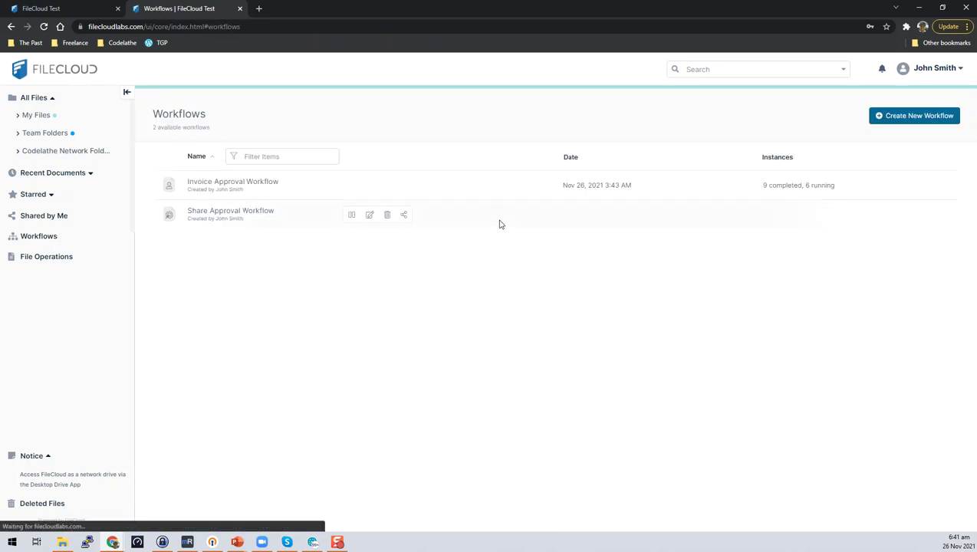